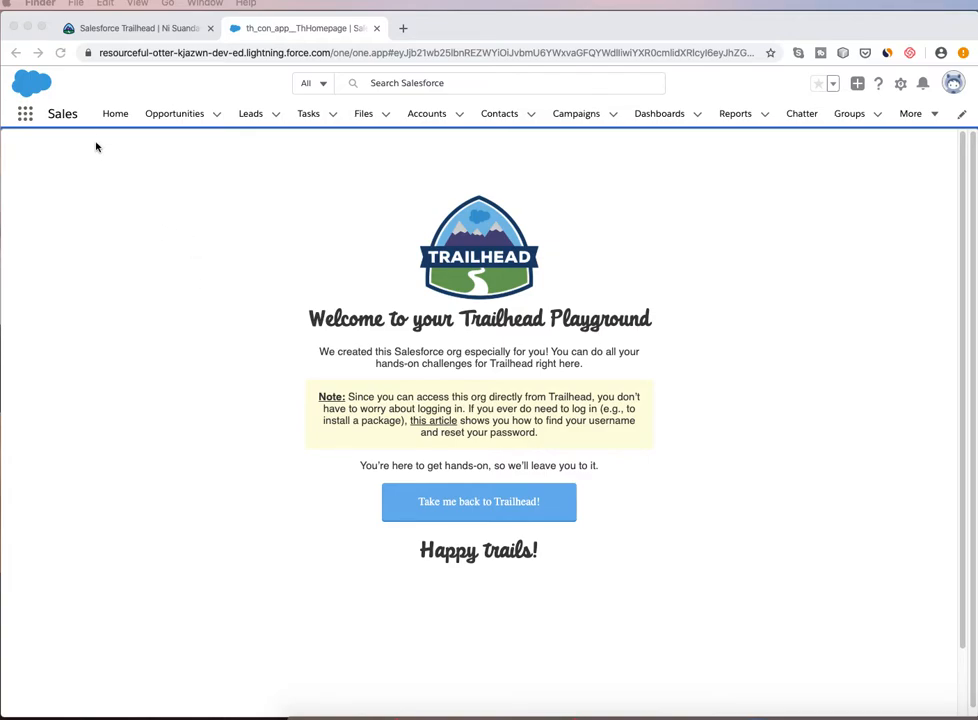
Open the Accounts object and show its All Accounts list view.
{"action": "left_click", "coordinate": [768, 228]}
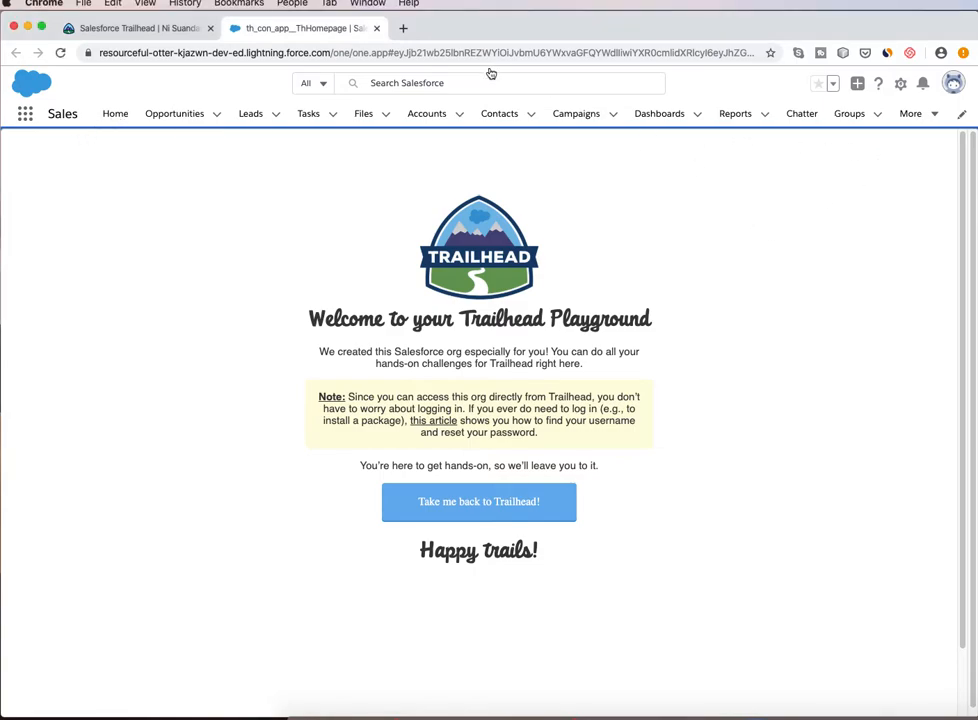
{"action": "left_click", "coordinate": [33, 118]}
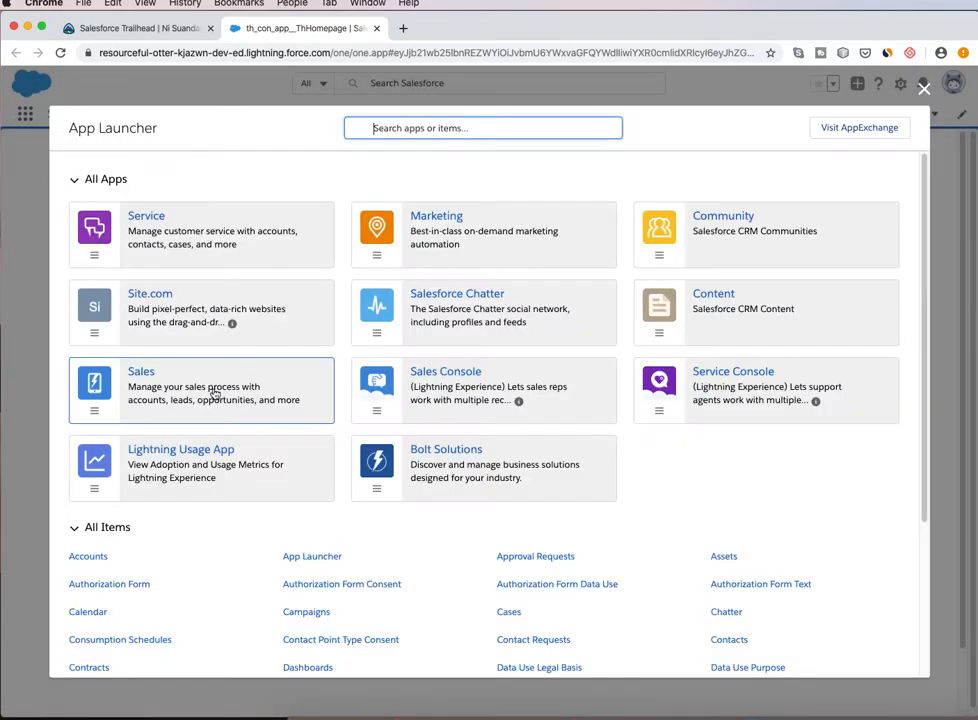
{"action": "scroll", "coordinate": [57, 516], "scroll_direction": "down", "scroll_amount": 3}
{"action": "left_click", "coordinate": [70, 435]}
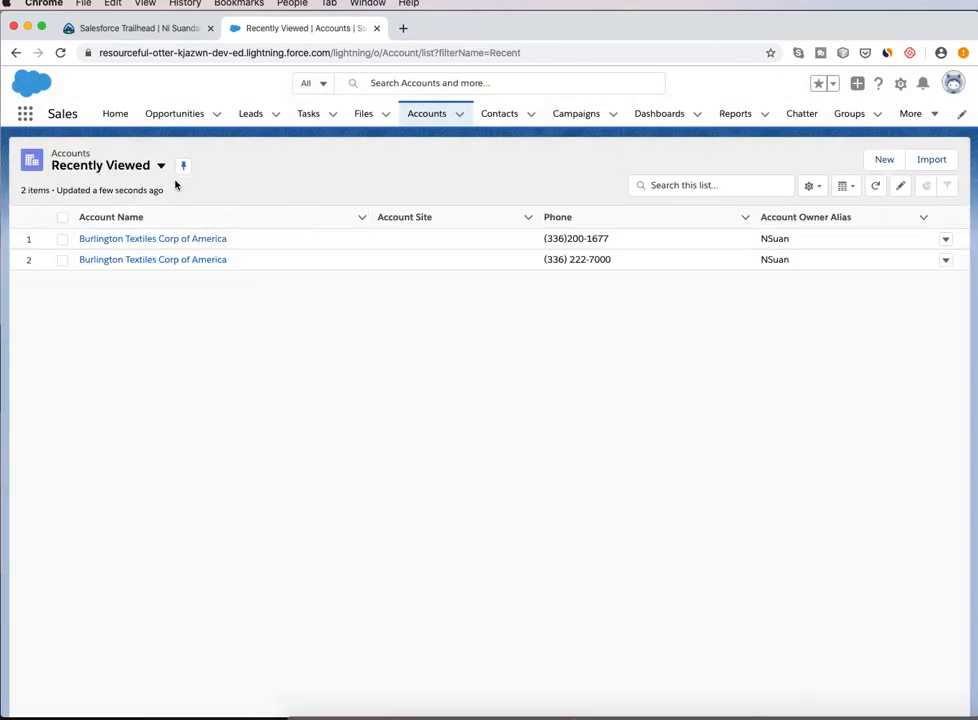
{"action": "left_click", "coordinate": [158, 166]}
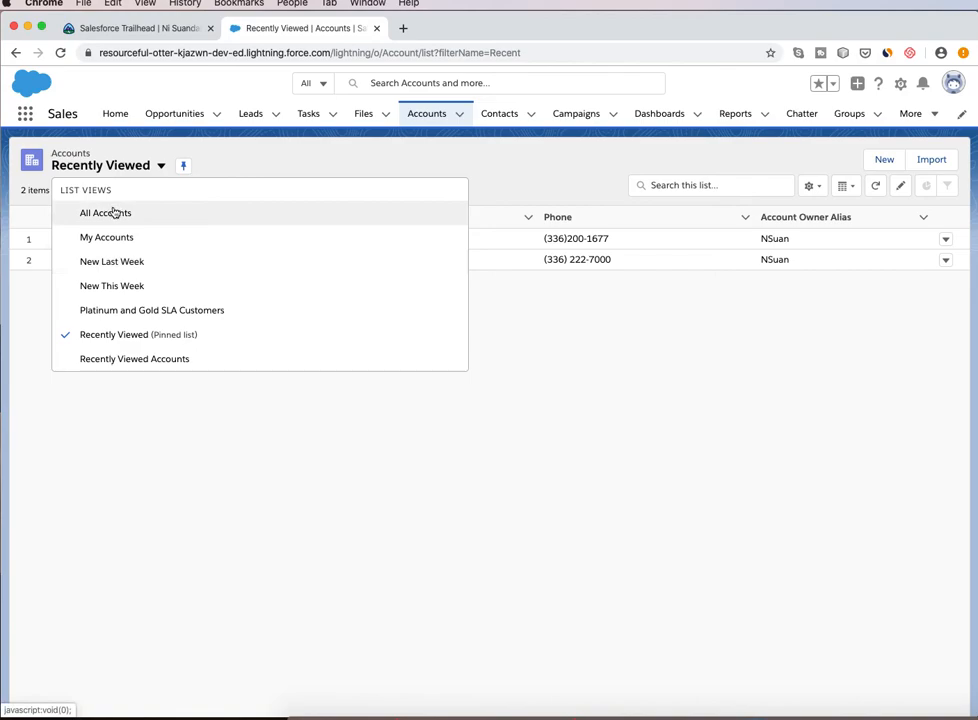
{"action": "left_click", "coordinate": [113, 212]}
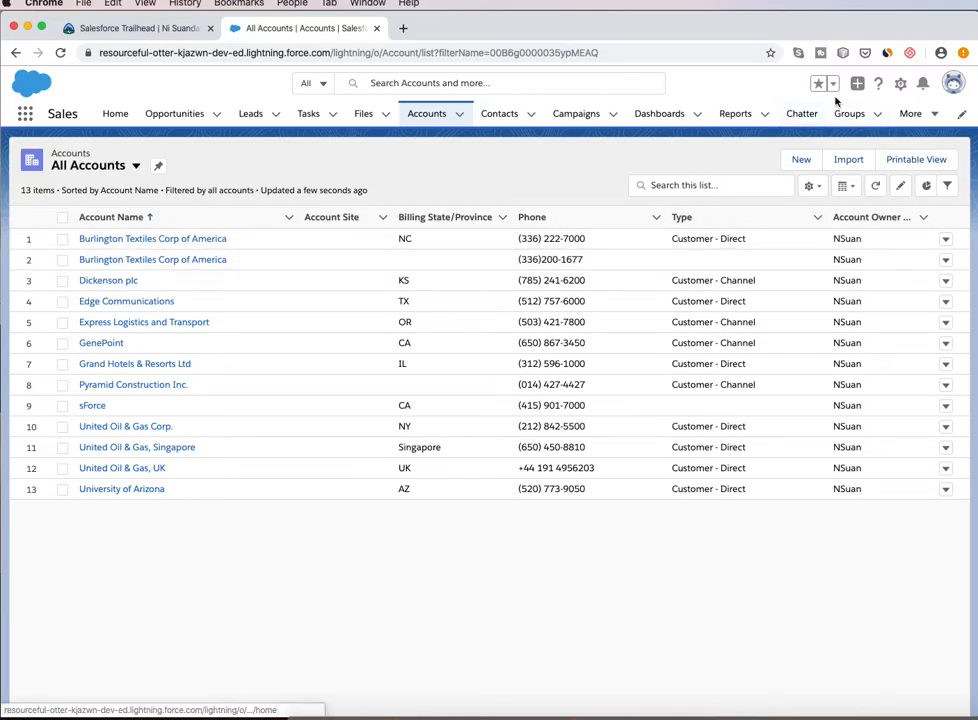
Open Setup, search for "matching" and go to the Matching Rules page.
{"action": "left_click", "coordinate": [901, 86]}
{"action": "left_click", "coordinate": [855, 125]}
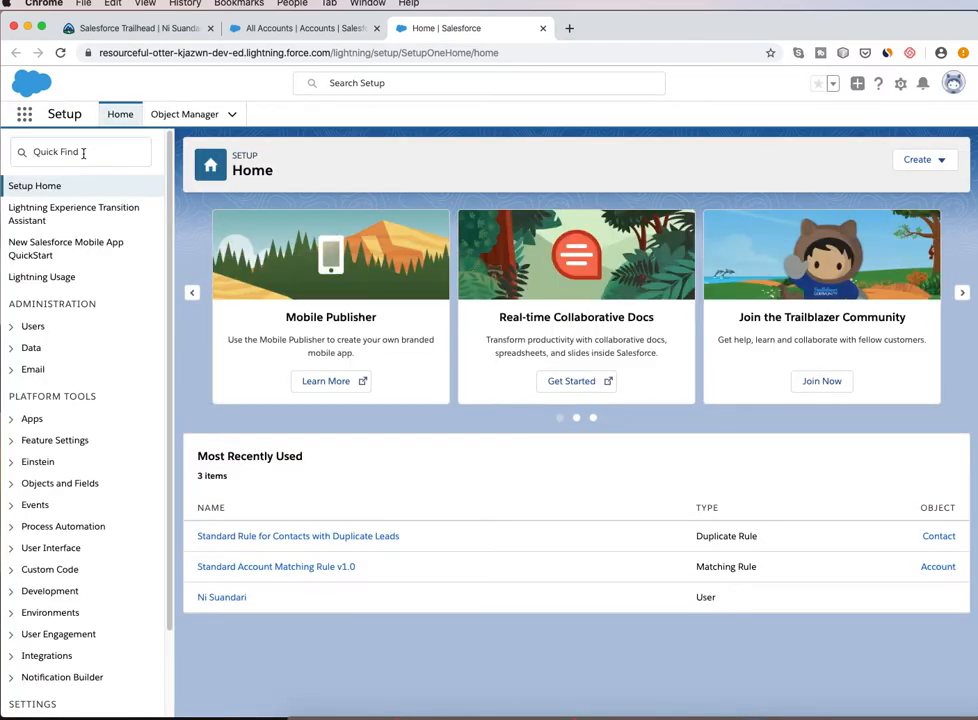
{"action": "left_click", "coordinate": [83, 153]}
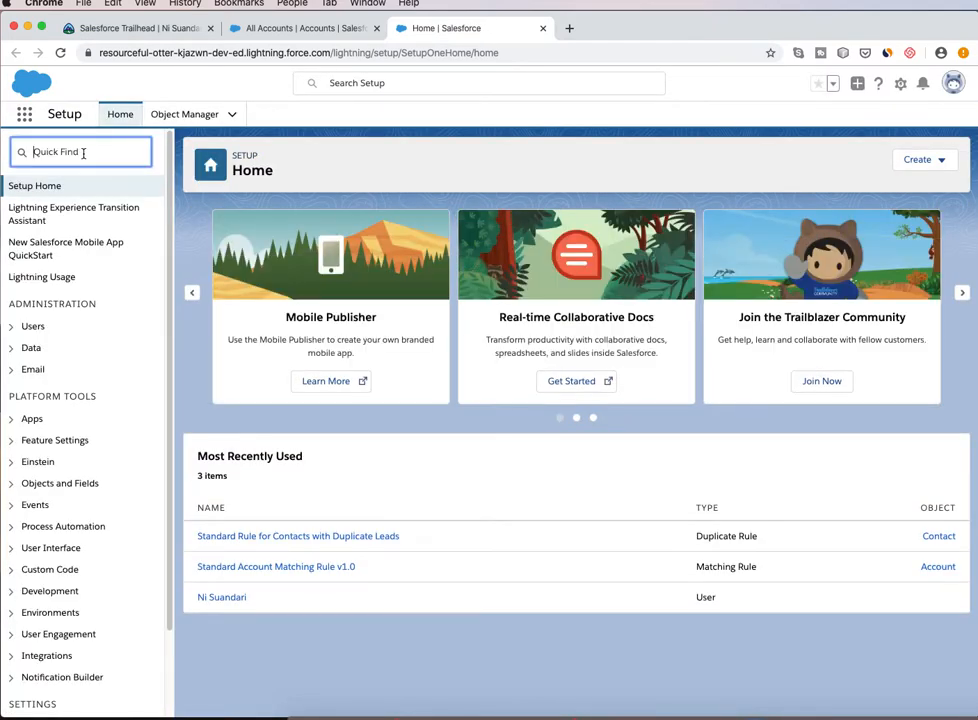
{"action": "type", "text": "matching"}
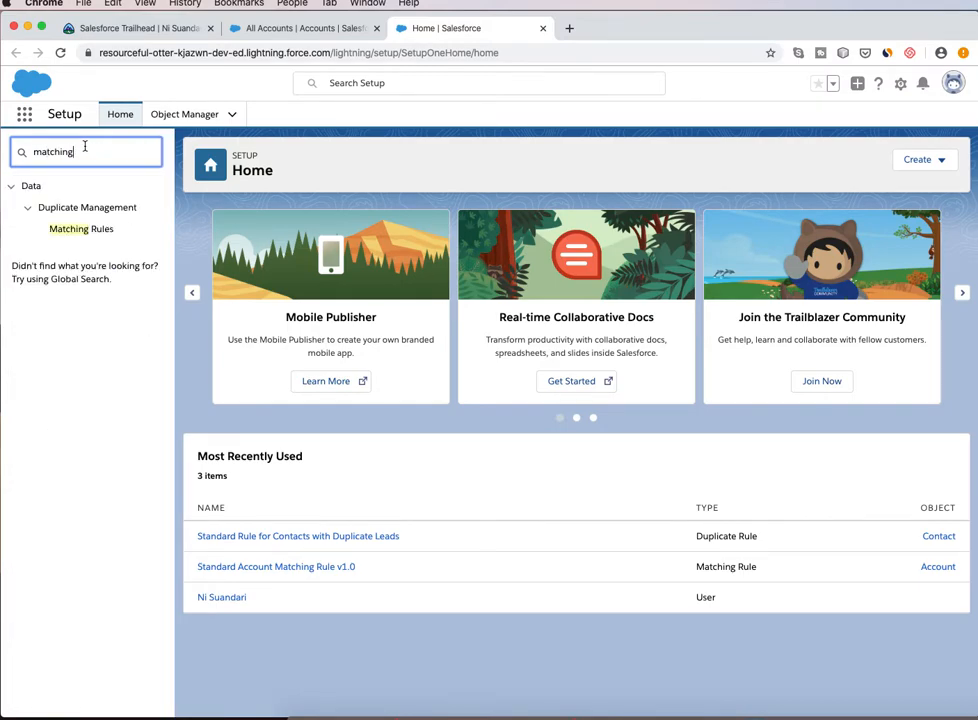
{"action": "left_click", "coordinate": [89, 229]}
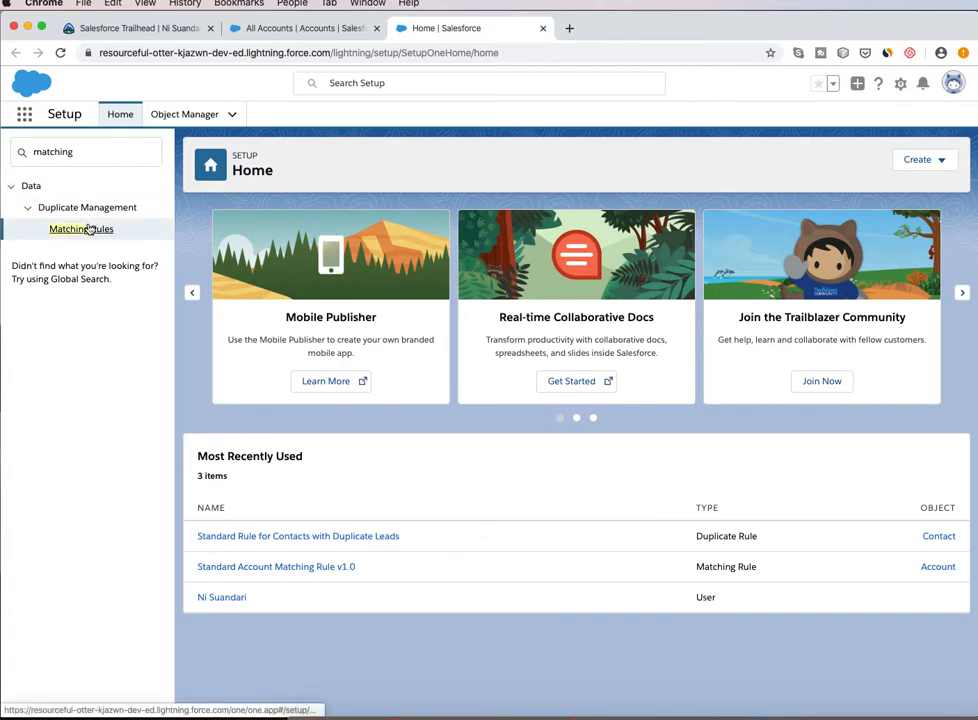
{"action": "left_click", "coordinate": [113, 235]}
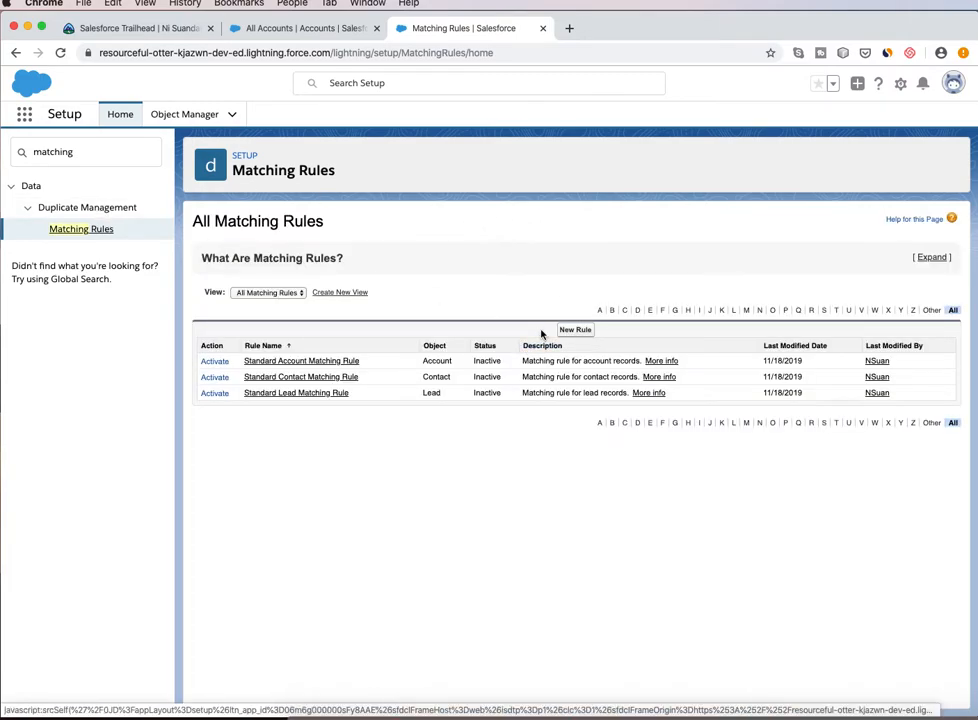
Create a new matching rule that applies to the Account object and continue to its configuration.
{"action": "left_click", "coordinate": [573, 331]}
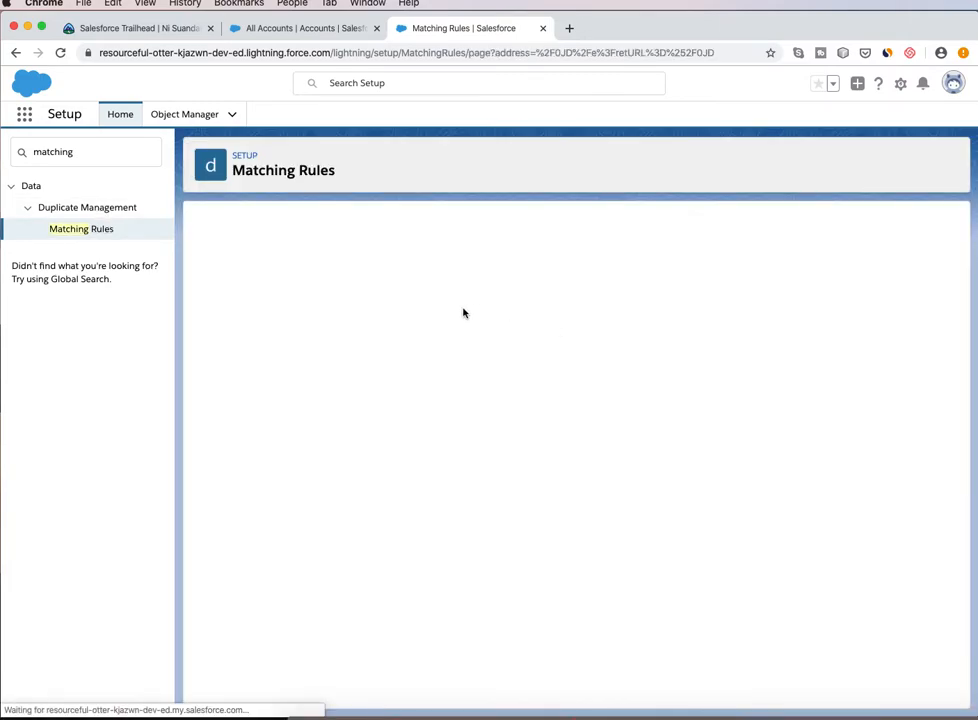
{"action": "left_click", "coordinate": [384, 344]}
{"action": "left_click", "coordinate": [384, 348]}
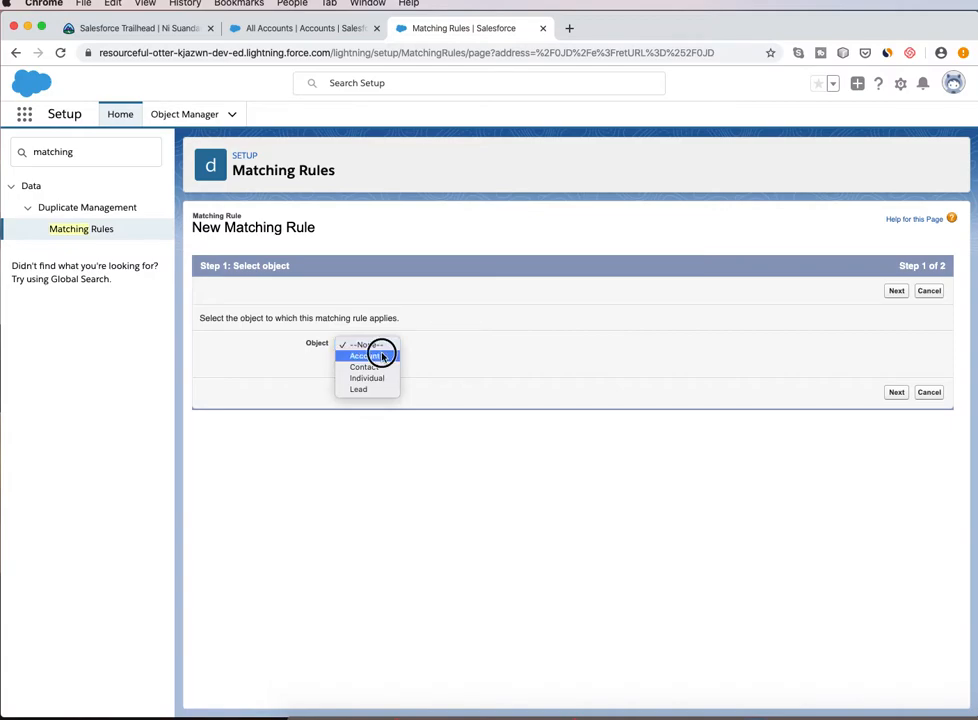
{"action": "key", "text": "a"}
{"action": "left_click", "coordinate": [894, 393]}
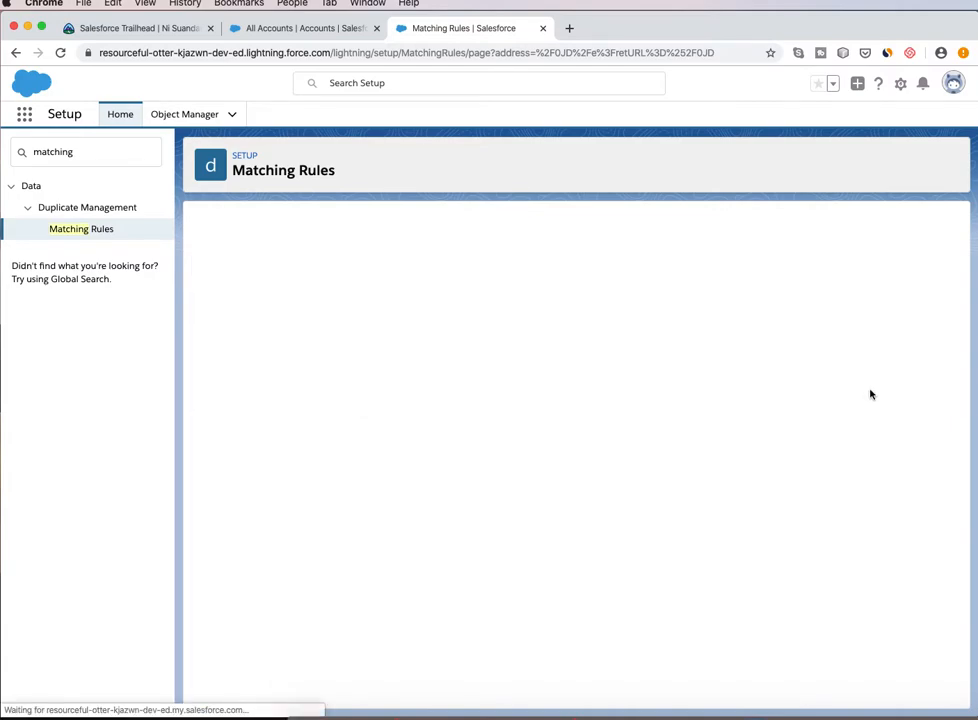
Name the matching rule "Account Name" and leave its description empty.
{"action": "left_click", "coordinate": [400, 360]}
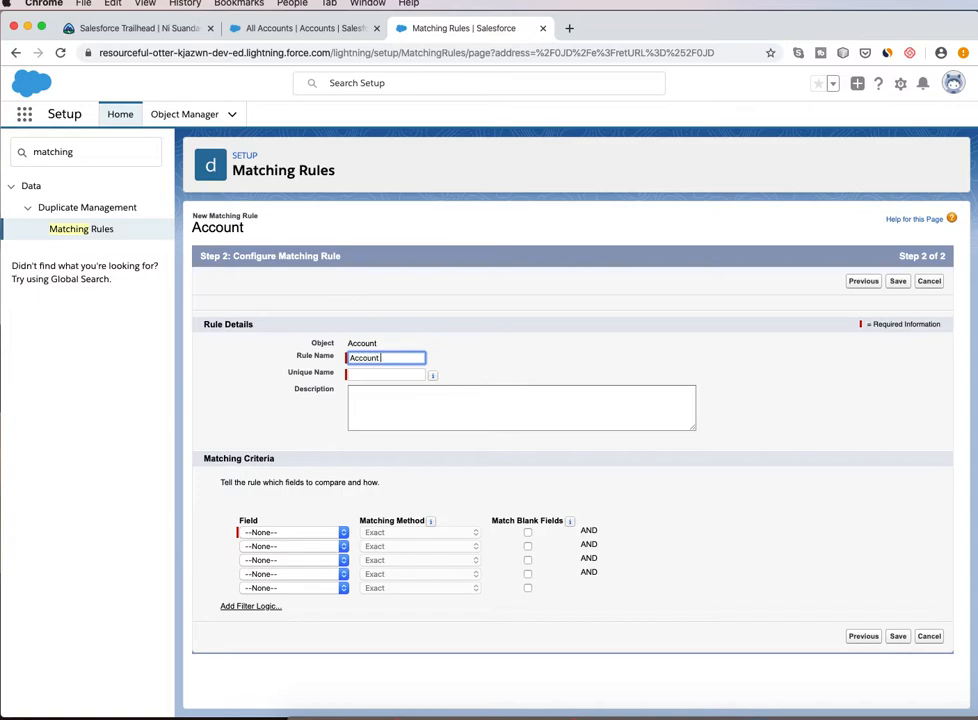
{"action": "left_click", "coordinate": [421, 417]}
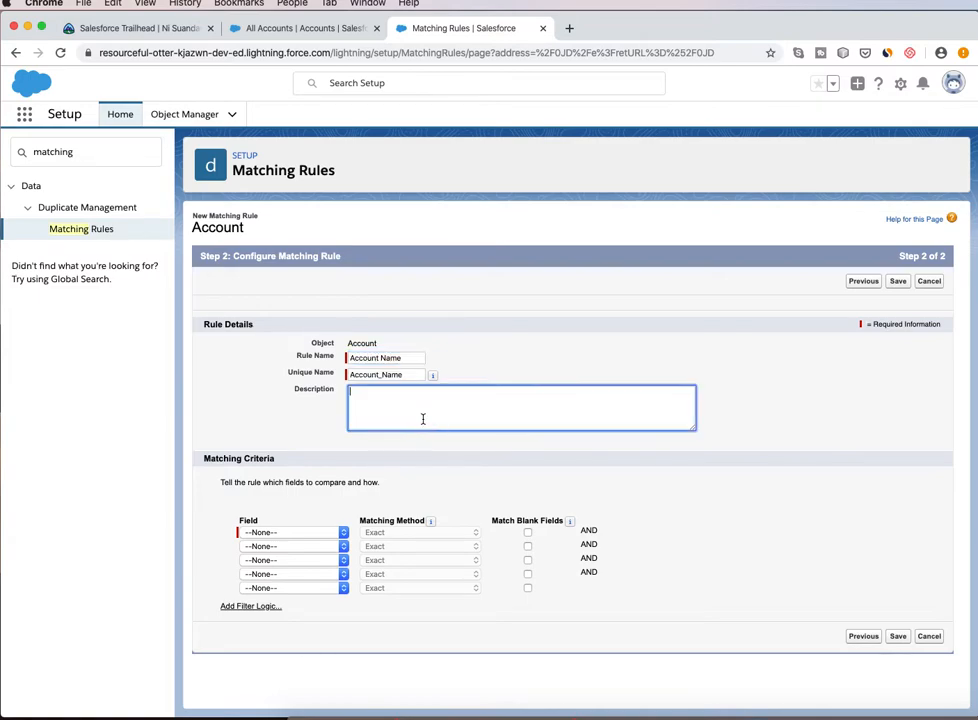
{"action": "left_click", "coordinate": [360, 482]}
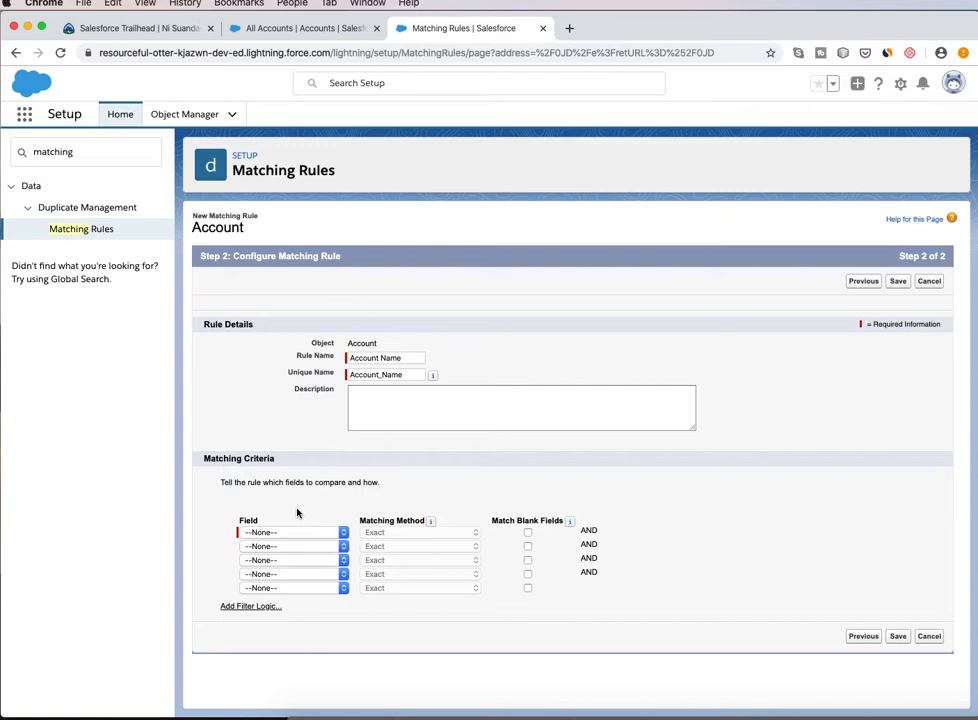
Set the first matching criterion to compare the Account Name field with the Exact matching method.
{"action": "left_click", "coordinate": [304, 532]}
{"action": "left_click", "coordinate": [308, 542]}
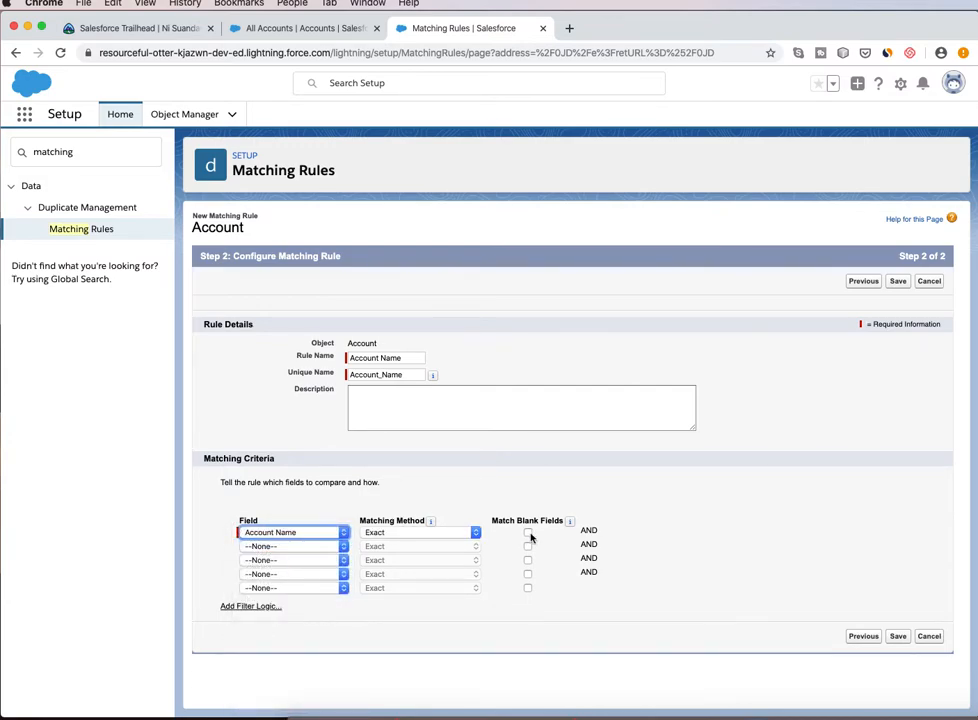
{"action": "left_click", "coordinate": [420, 538]}
{"action": "left_click", "coordinate": [420, 536]}
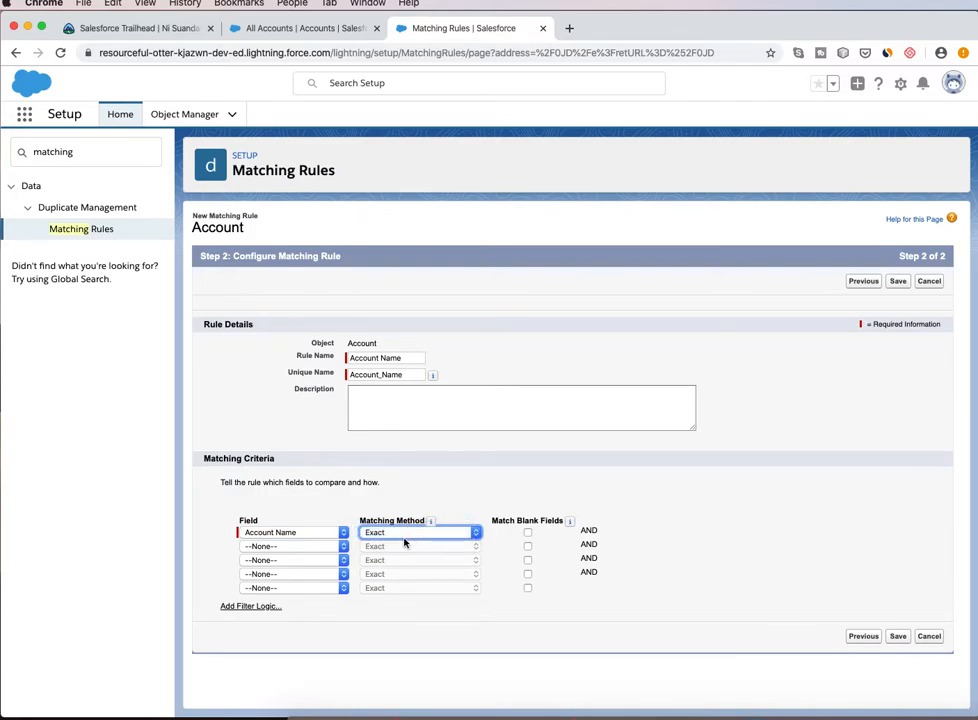
{"action": "left_click", "coordinate": [414, 537]}
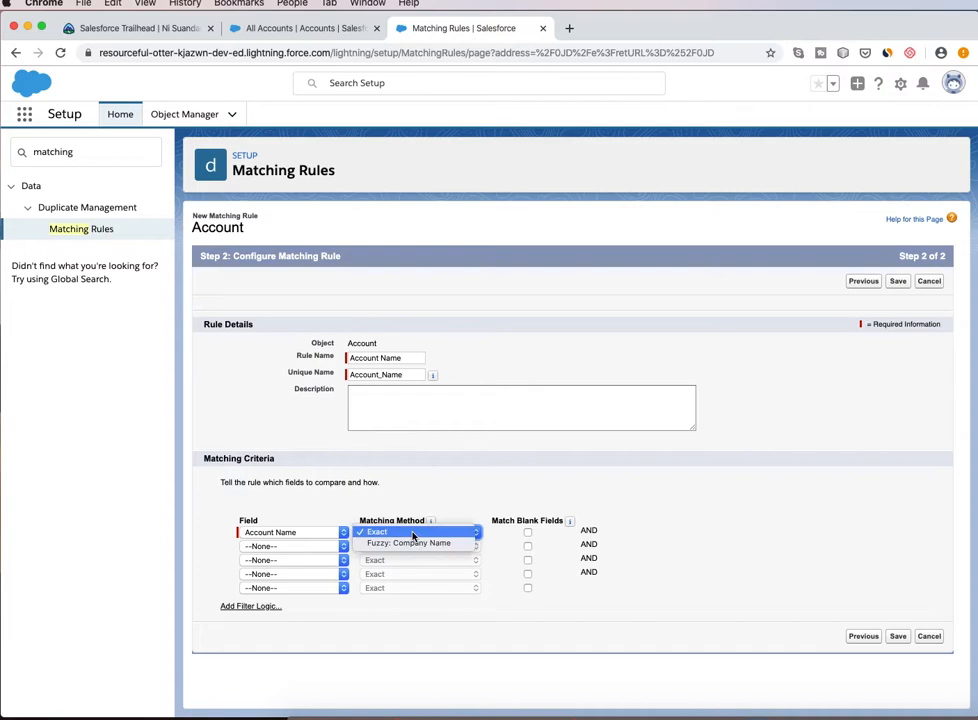
{"action": "left_click", "coordinate": [413, 536]}
{"action": "left_click", "coordinate": [593, 484]}
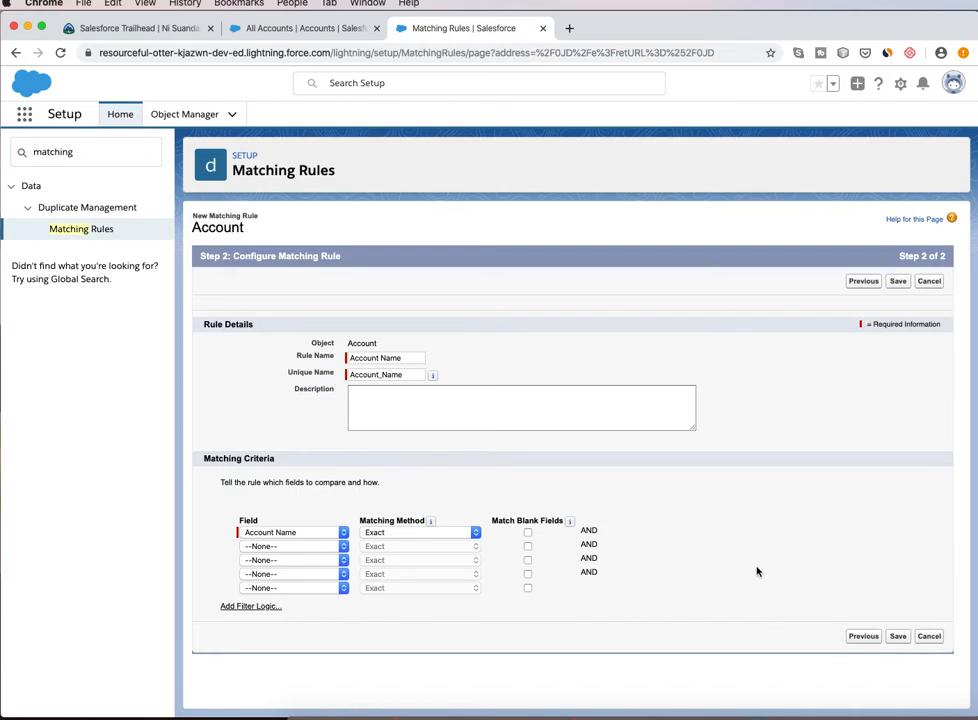
Save and activate the Account Name matching rule.
{"action": "left_click", "coordinate": [899, 639]}
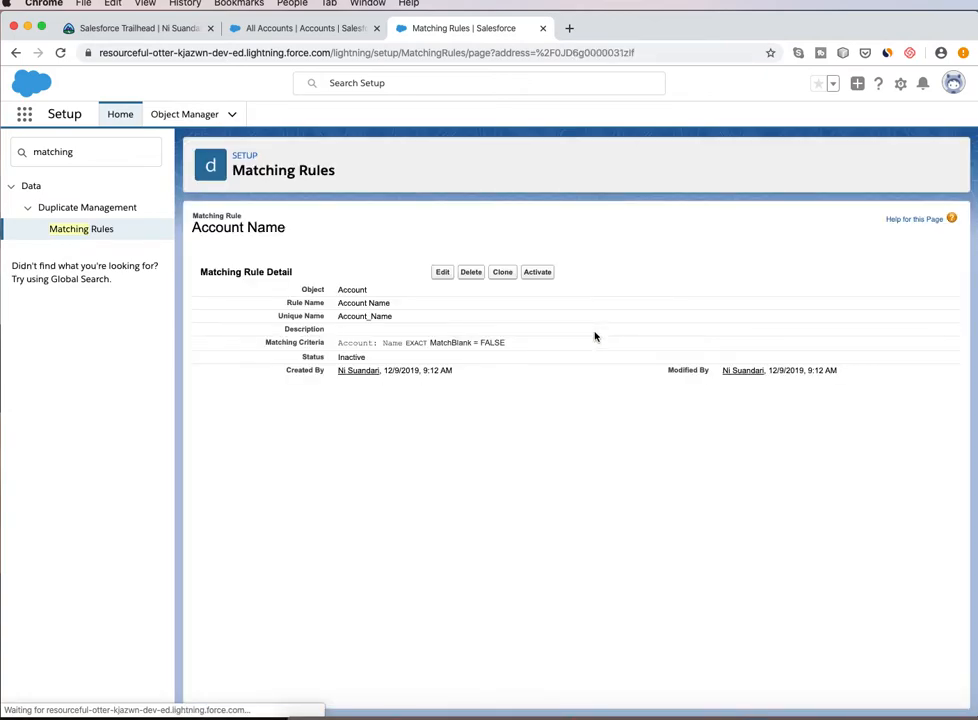
{"action": "left_click", "coordinate": [549, 273]}
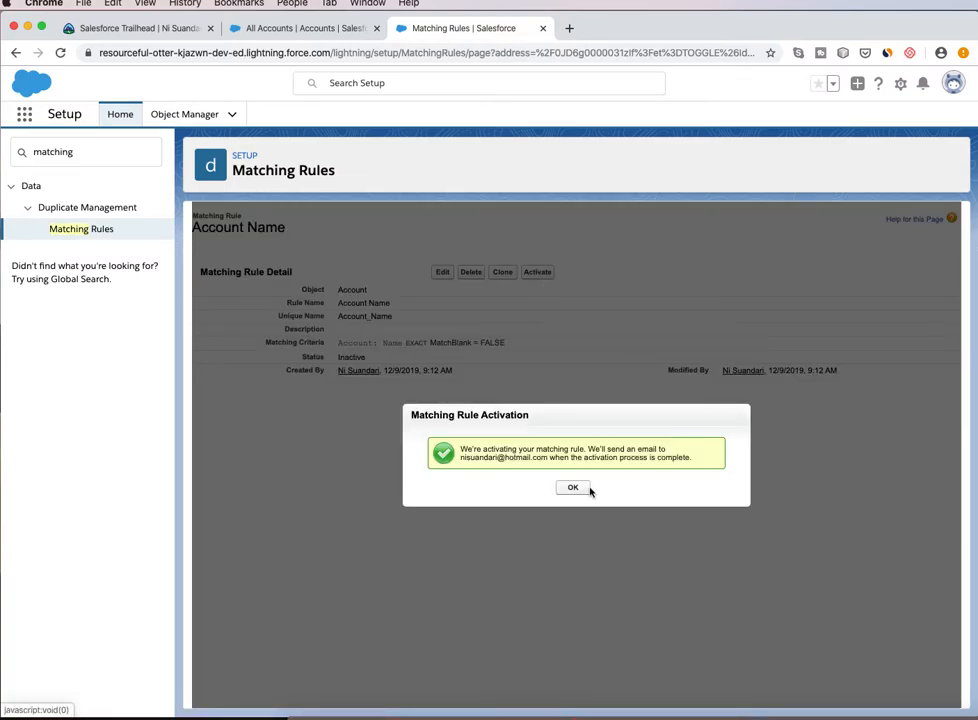
{"action": "left_click", "coordinate": [573, 488]}
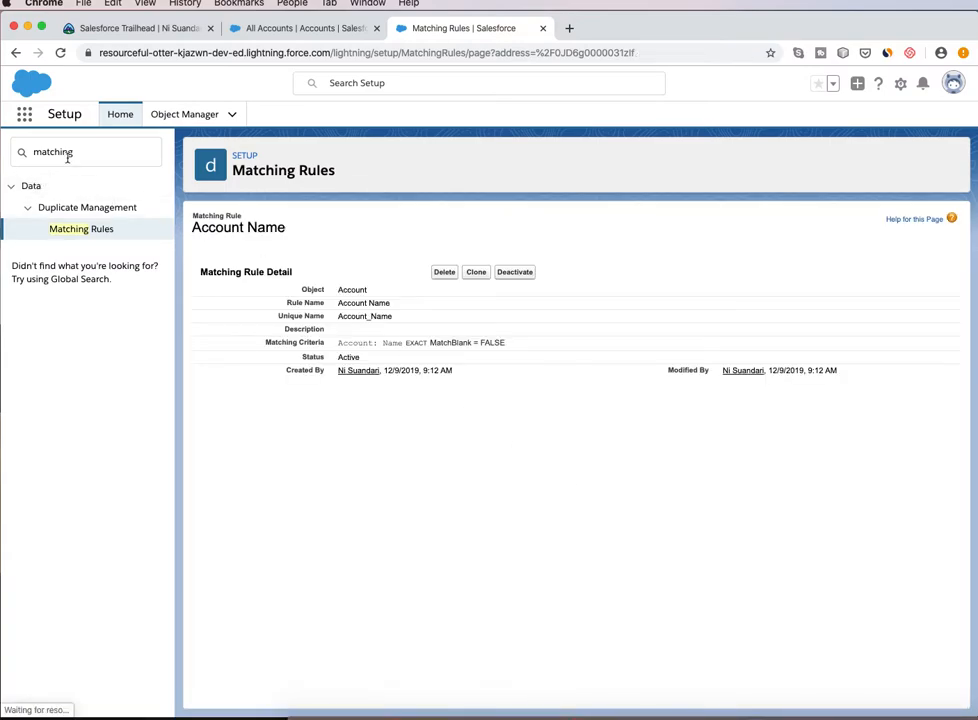
Search Setup for "duplica", go to Duplicate Rules and start a new rule for the Account object.
{"action": "double_click", "coordinate": [83, 151]}
{"action": "type", "text": "duplica"}
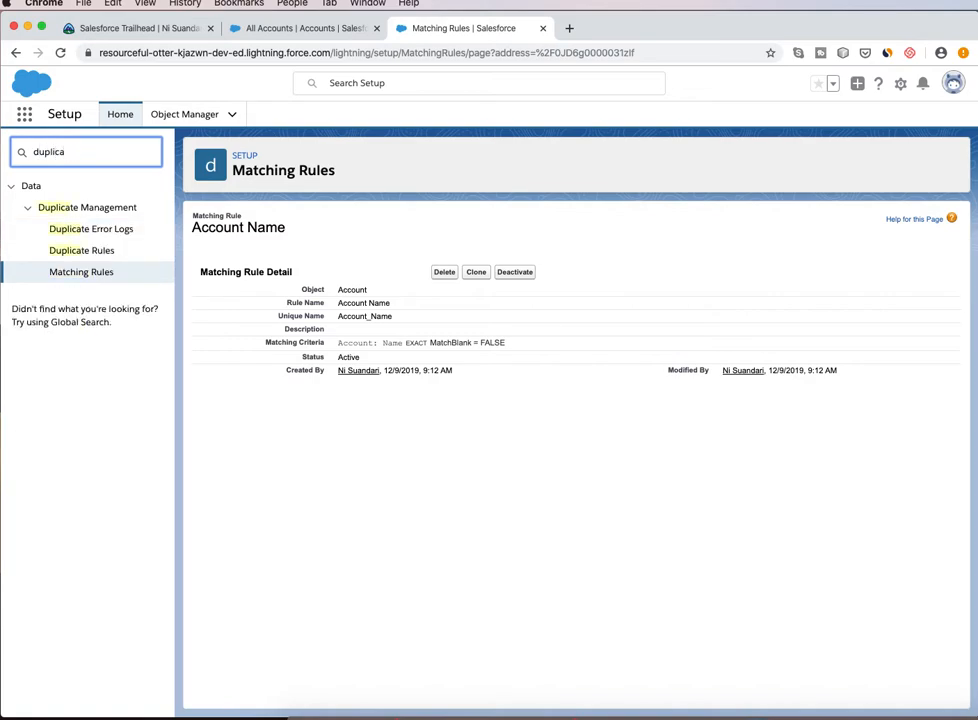
{"action": "left_click", "coordinate": [78, 246]}
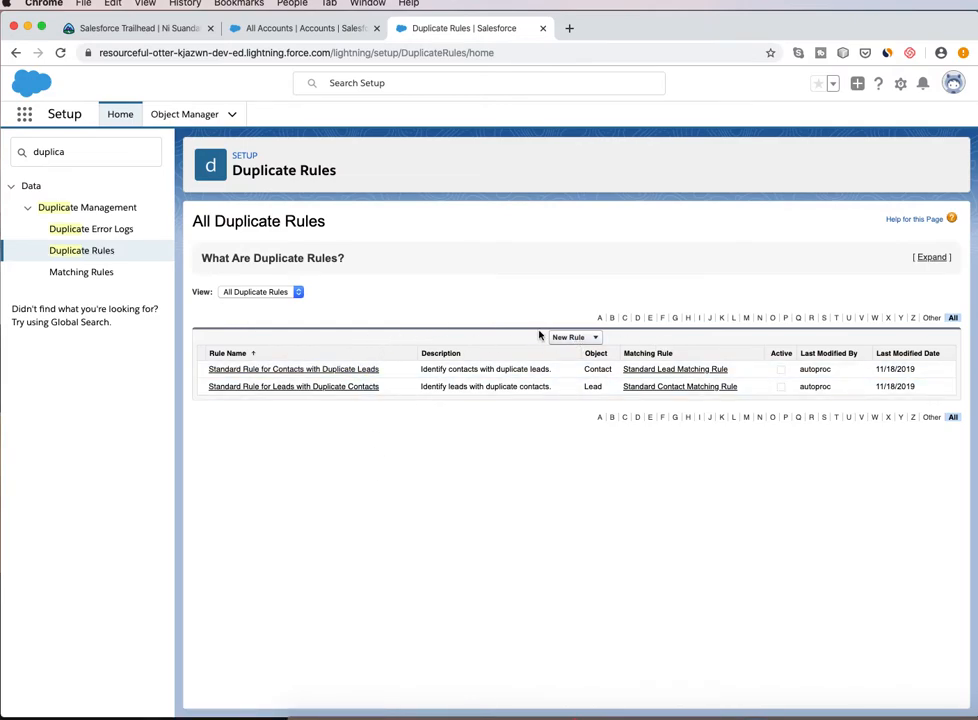
{"action": "left_click", "coordinate": [570, 339]}
{"action": "left_click", "coordinate": [568, 351]}
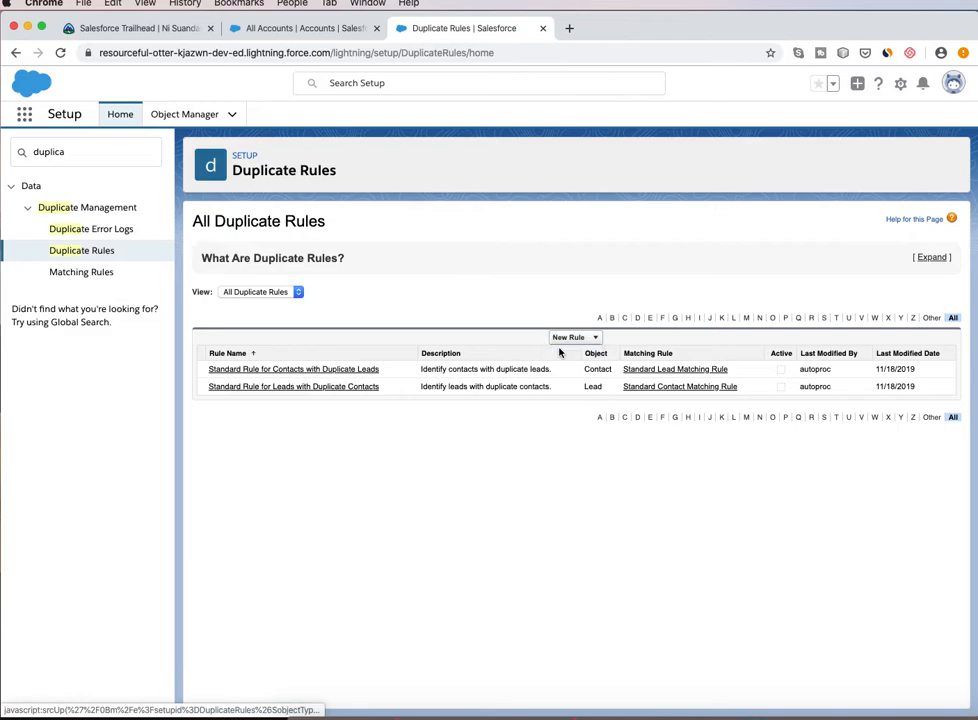
Name the duplicate rule "Account Name", choose Enforce sharing rules, and enable Alert for the action on edit.
{"action": "left_click", "coordinate": [386, 301]}
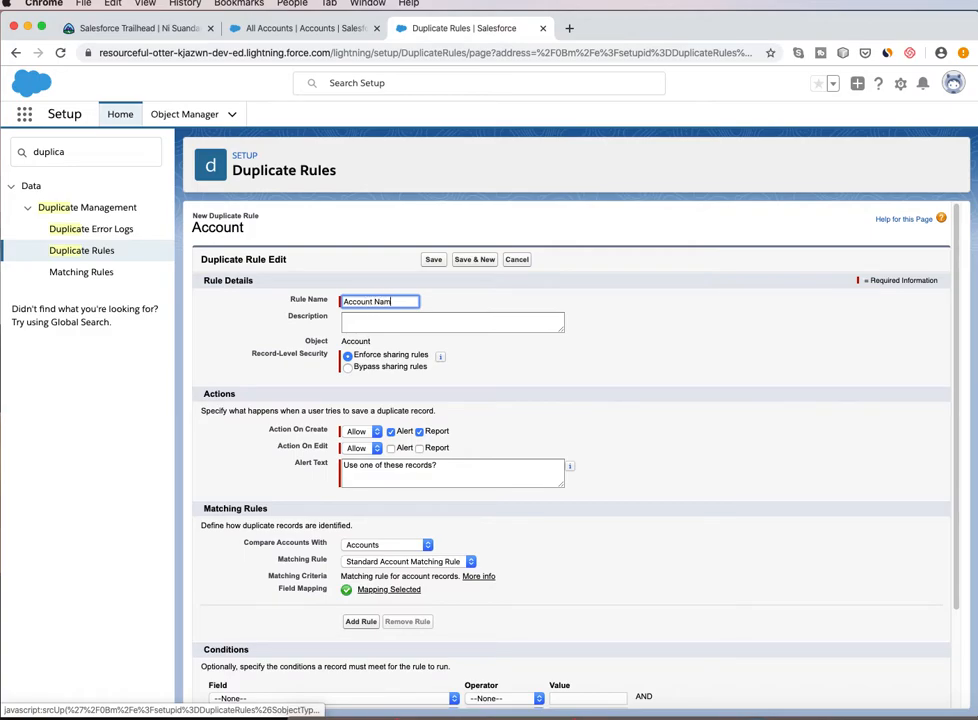
{"action": "left_click", "coordinate": [755, 401]}
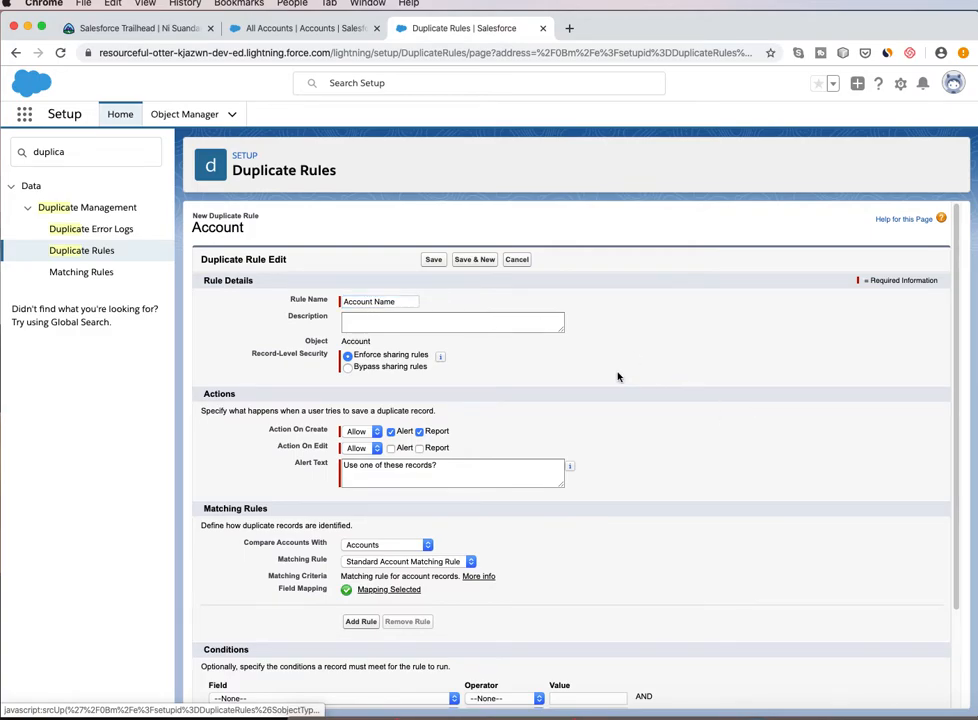
{"action": "left_click", "coordinate": [348, 356]}
{"action": "left_click", "coordinate": [391, 448]}
Compare accounts with Accounts in the duplicate rule, using the Account Name matching rule.
{"action": "scroll", "coordinate": [400, 476], "scroll_direction": "down", "scroll_amount": 2}
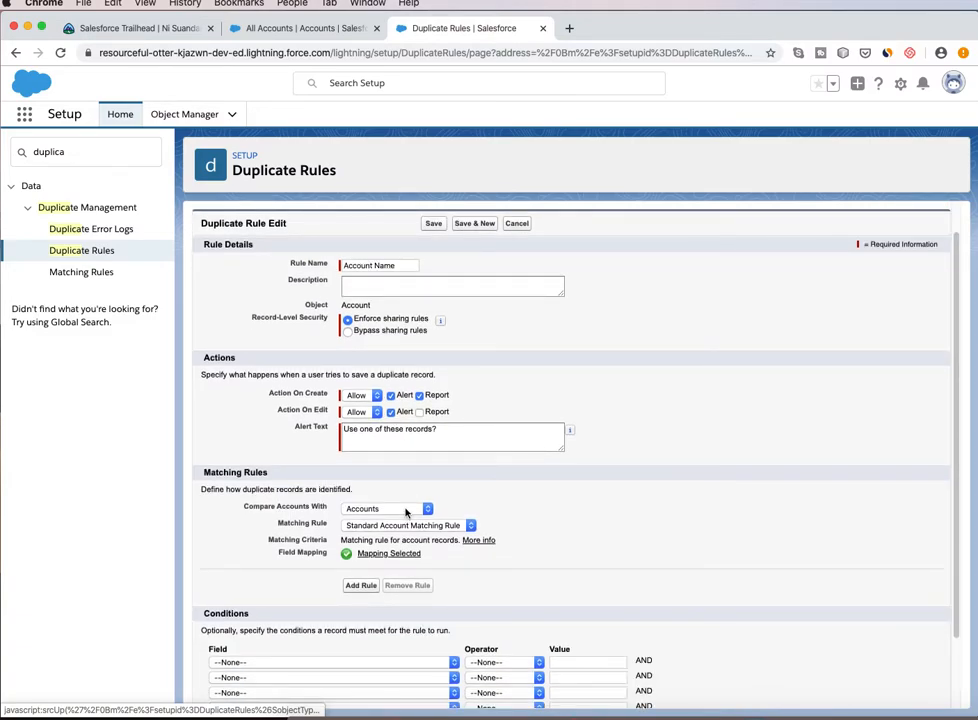
{"action": "left_click", "coordinate": [406, 511]}
{"action": "left_click", "coordinate": [406, 510]}
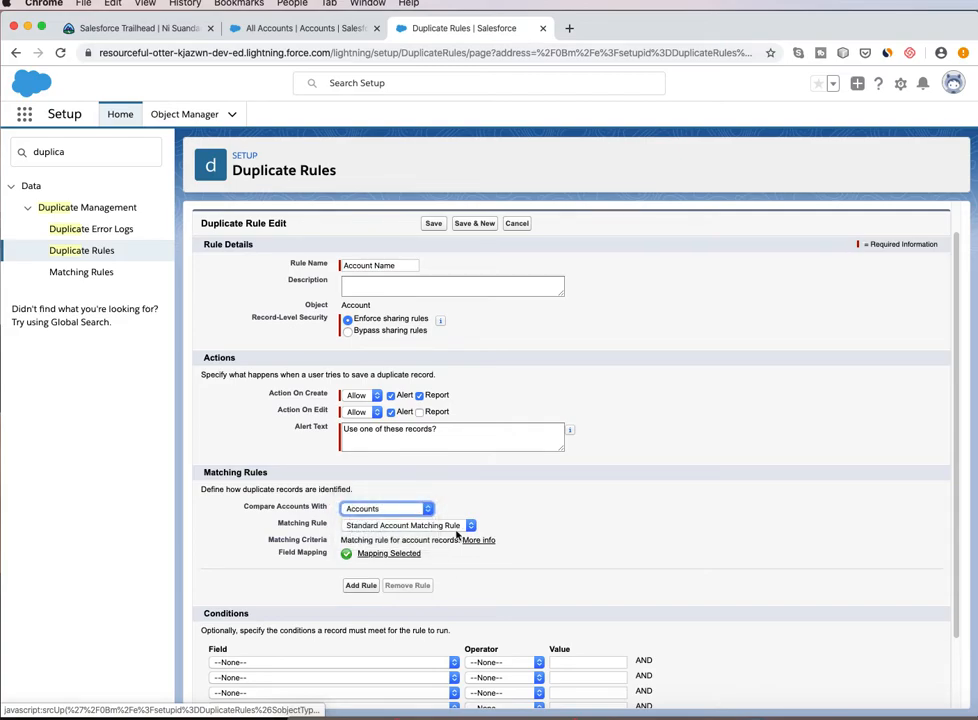
{"action": "left_click", "coordinate": [440, 524]}
{"action": "left_click", "coordinate": [440, 520]}
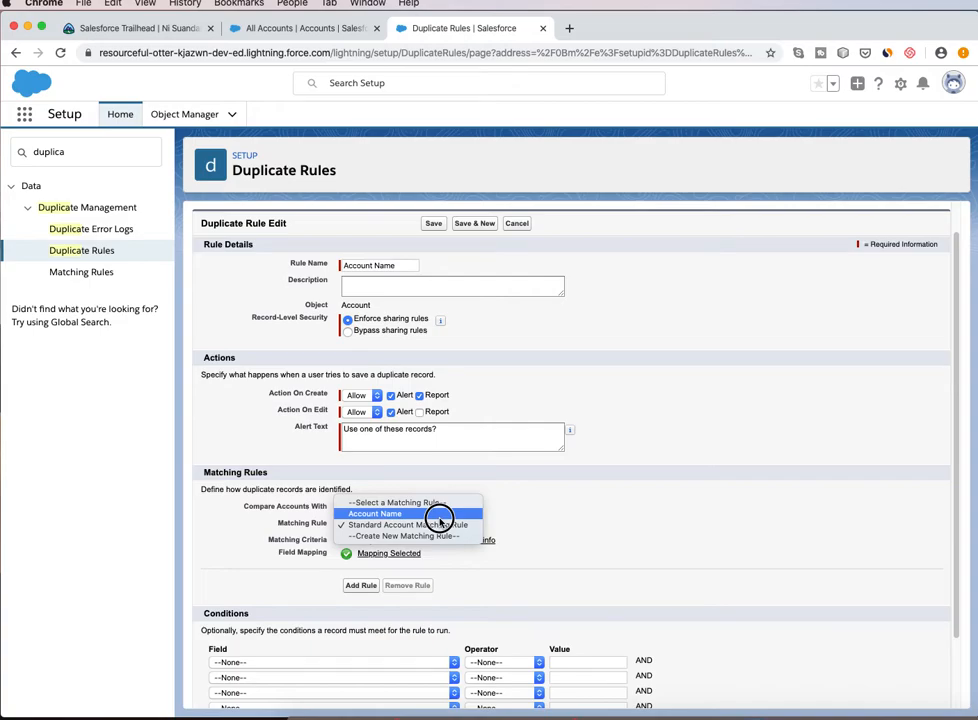
Save the Account Name duplicate rule without conditions and activate it.
{"action": "scroll", "coordinate": [640, 515], "scroll_direction": "down", "scroll_amount": 2}
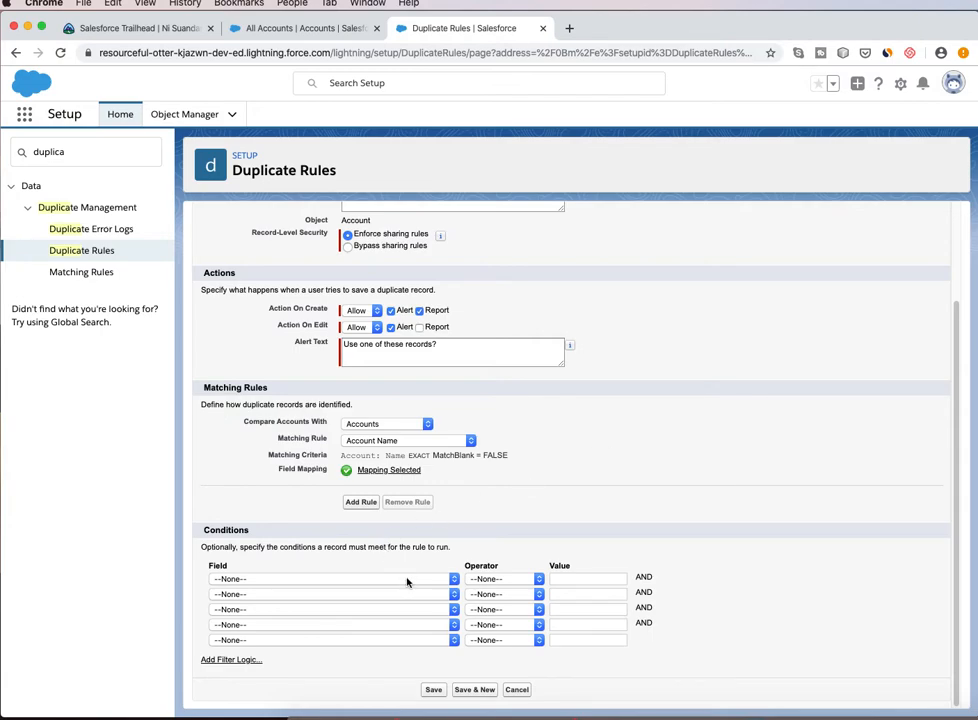
{"action": "left_click", "coordinate": [432, 691]}
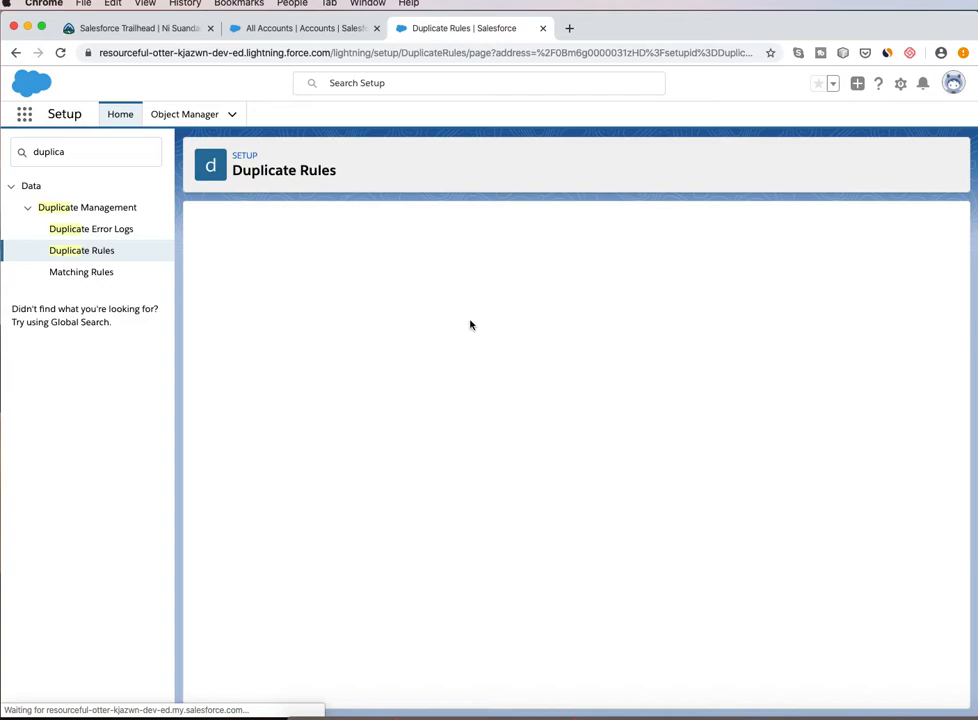
{"action": "left_click", "coordinate": [538, 274]}
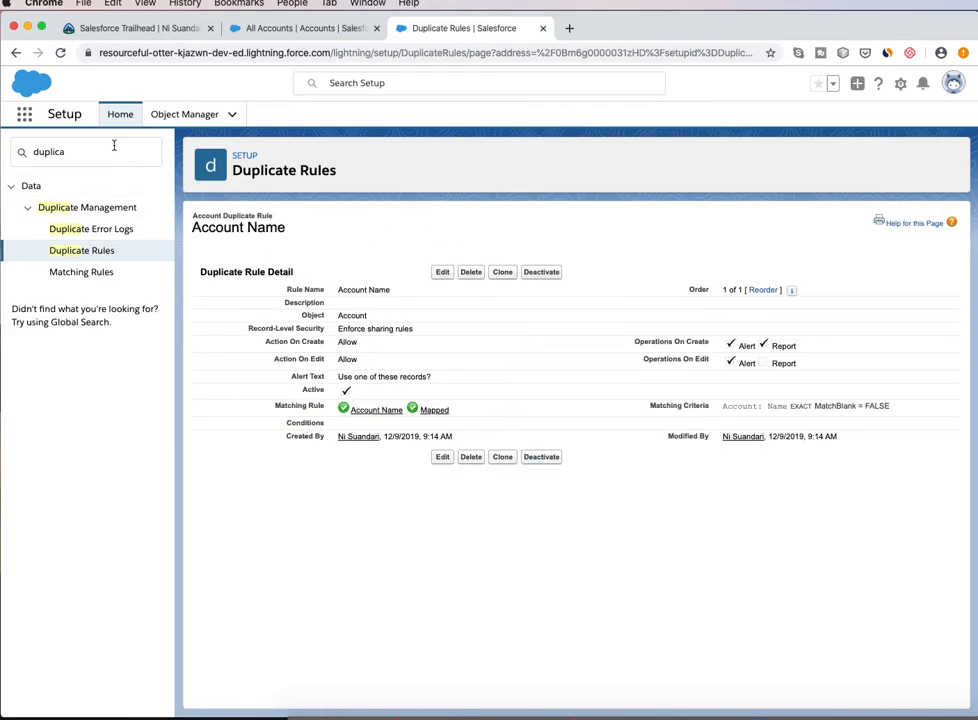
Switch to the Sales app and open the first Burlington Textiles Corp of America record among the recently viewed accounts.
{"action": "left_click", "coordinate": [24, 113]}
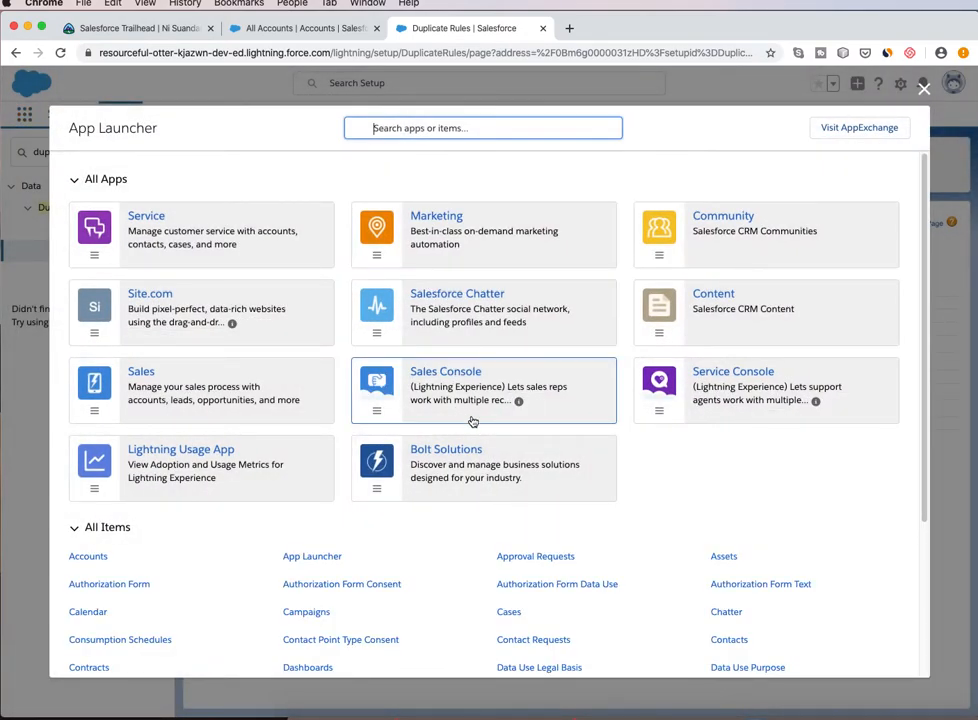
{"action": "left_click", "coordinate": [192, 386]}
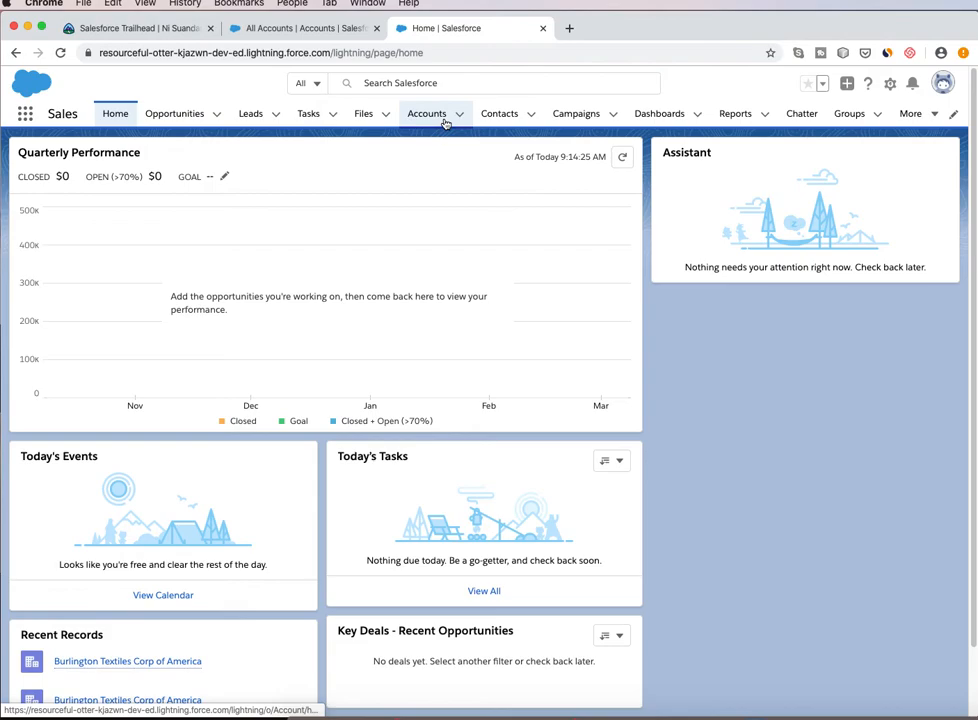
{"action": "left_click", "coordinate": [446, 118]}
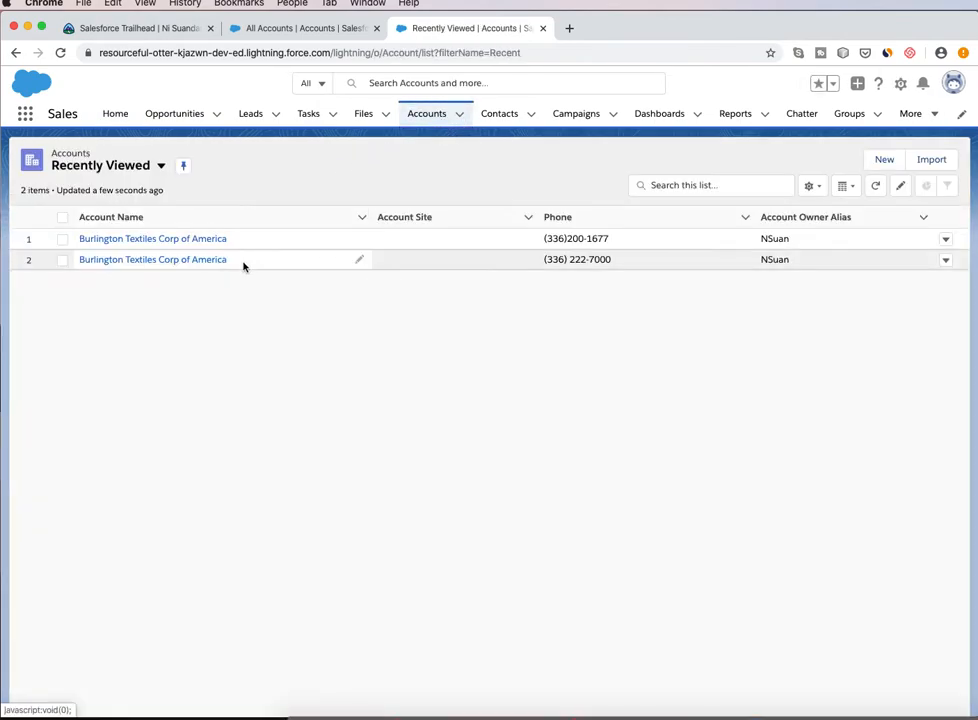
{"action": "left_click", "coordinate": [205, 245]}
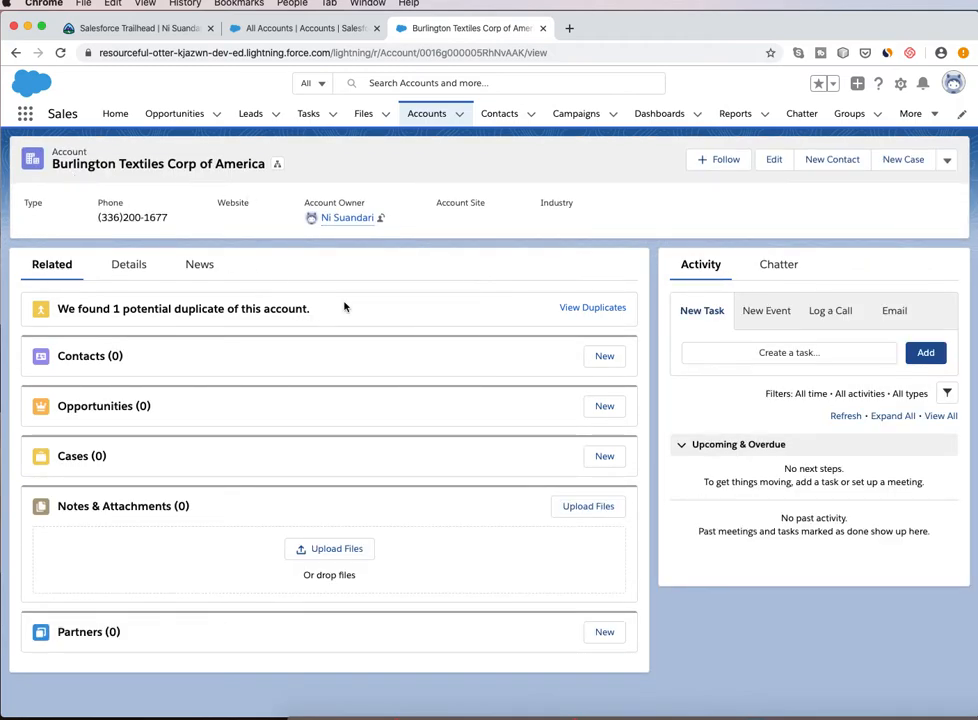
View the account's potential duplicates, include both Burlington Textiles Corp of America records, and proceed to comparing them.
{"action": "left_click", "coordinate": [574, 315]}
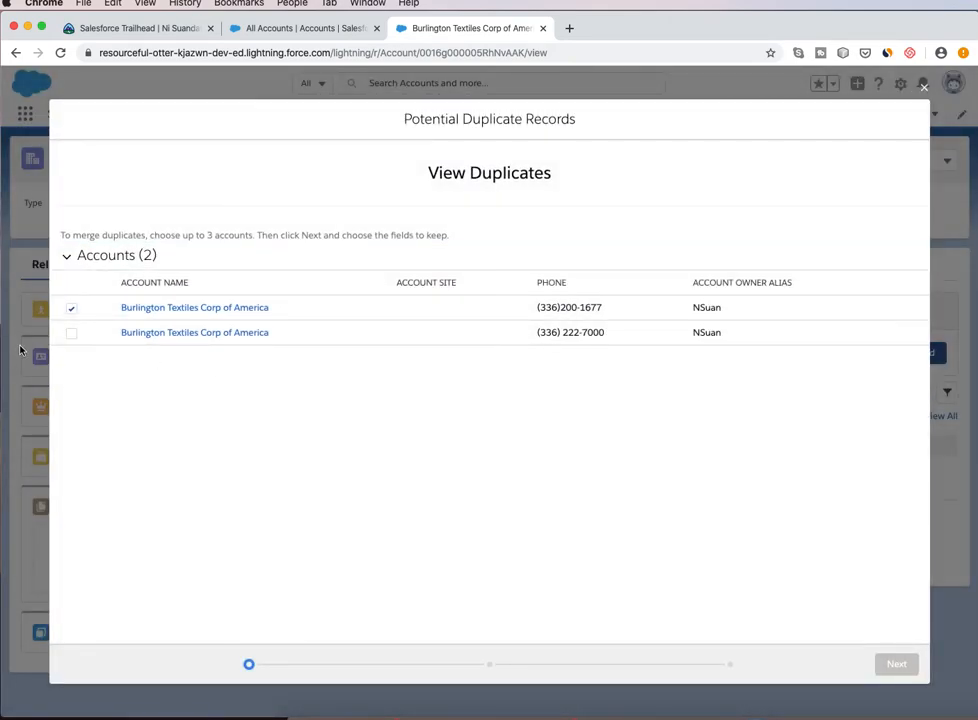
{"action": "left_click", "coordinate": [70, 333]}
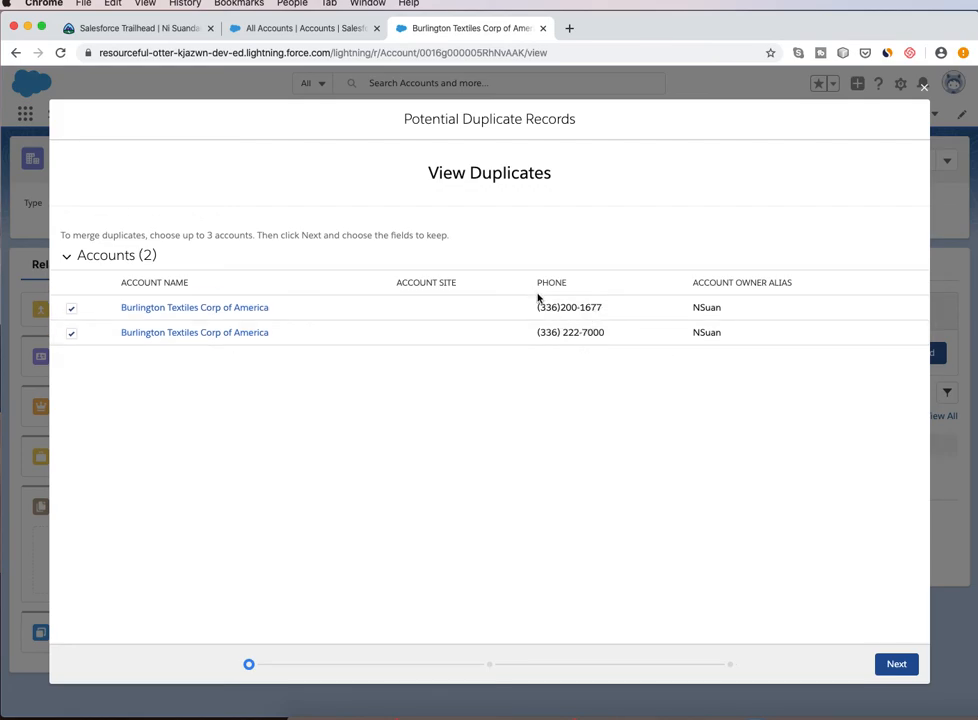
{"action": "left_click", "coordinate": [900, 662]}
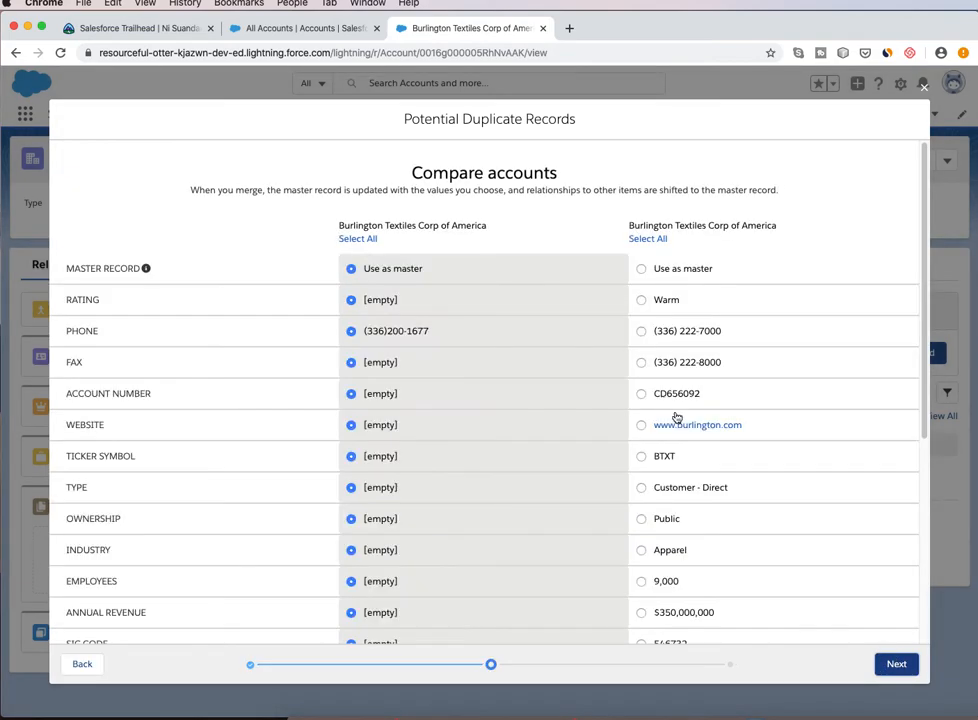
Compare the two accounts' fields and select all values of the fully populated record, making it the master record.
{"action": "scroll", "coordinate": [478, 369], "scroll_direction": "down", "scroll_amount": 5}
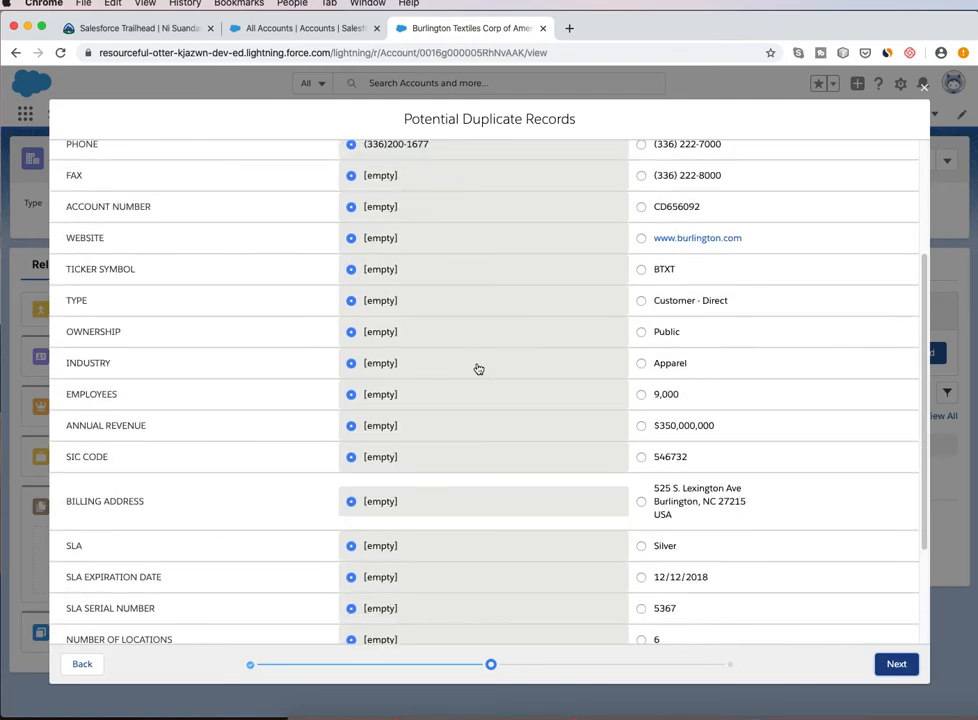
{"action": "scroll", "coordinate": [478, 369], "scroll_direction": "up", "scroll_amount": 5}
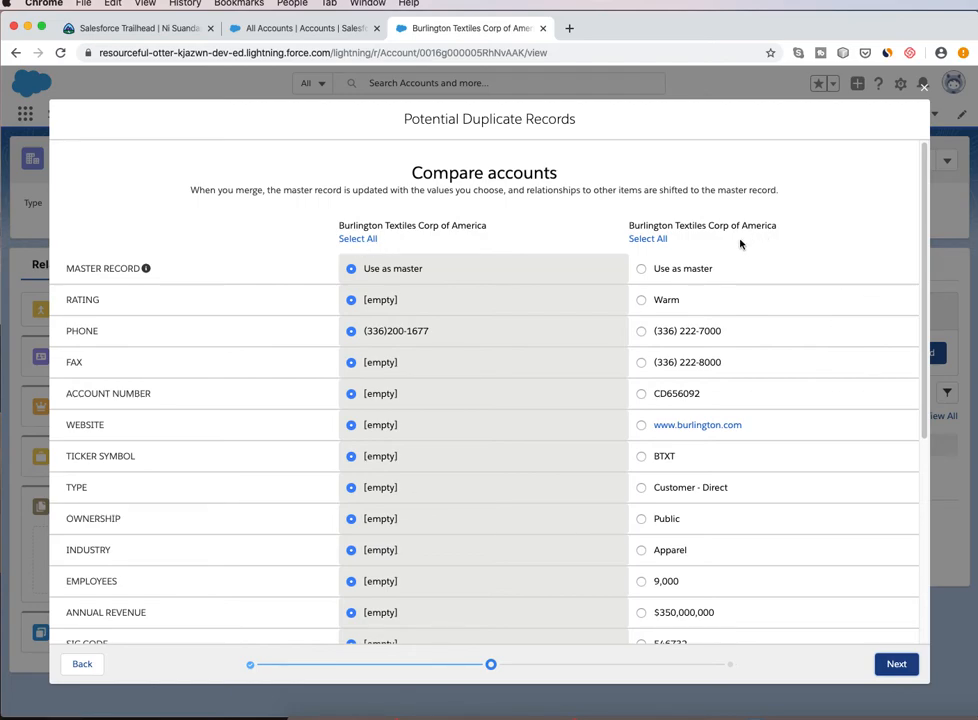
{"action": "scroll", "coordinate": [680, 303], "scroll_direction": "down", "scroll_amount": 1}
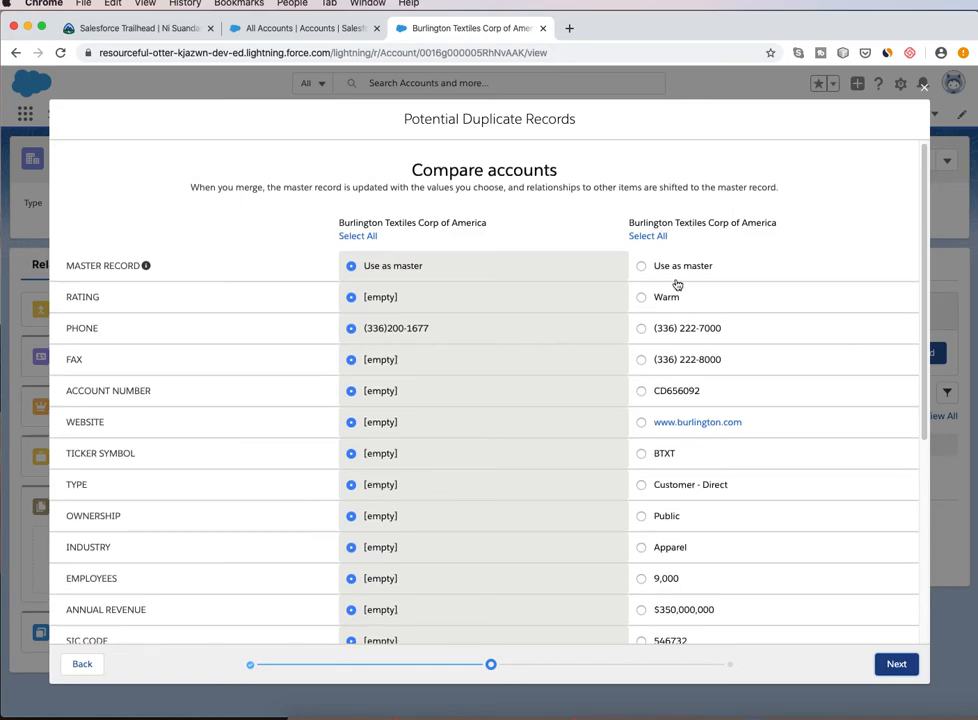
{"action": "scroll", "coordinate": [660, 278], "scroll_direction": "up", "scroll_amount": 1}
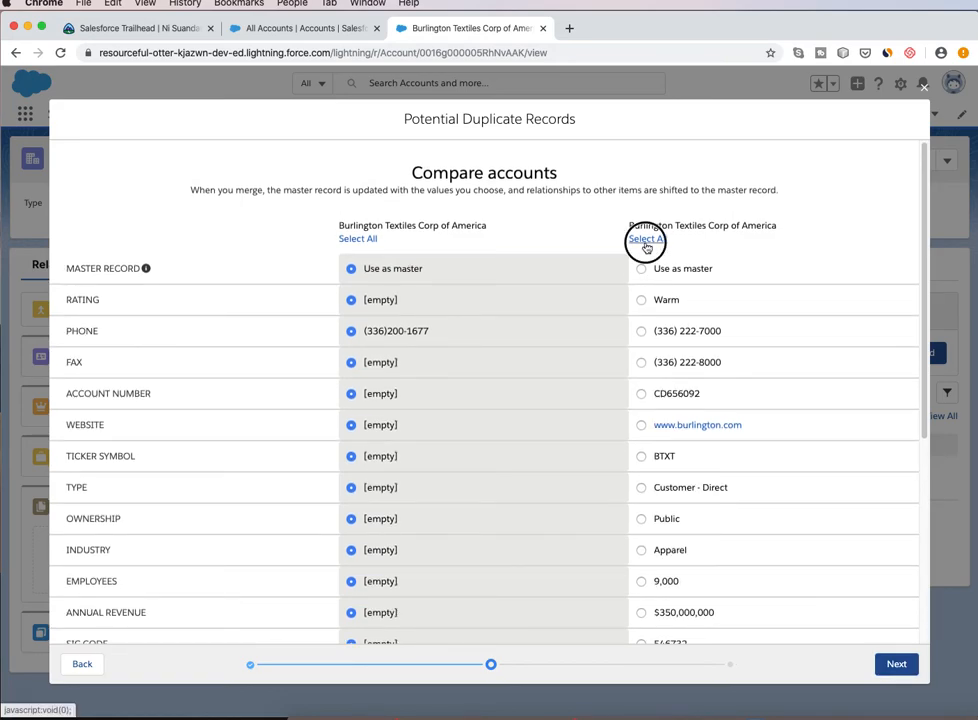
{"action": "left_click", "coordinate": [647, 239]}
{"action": "scroll", "coordinate": [727, 415], "scroll_direction": "down", "scroll_amount": 5}
{"action": "scroll", "coordinate": [729, 420], "scroll_direction": "up", "scroll_amount": 5}
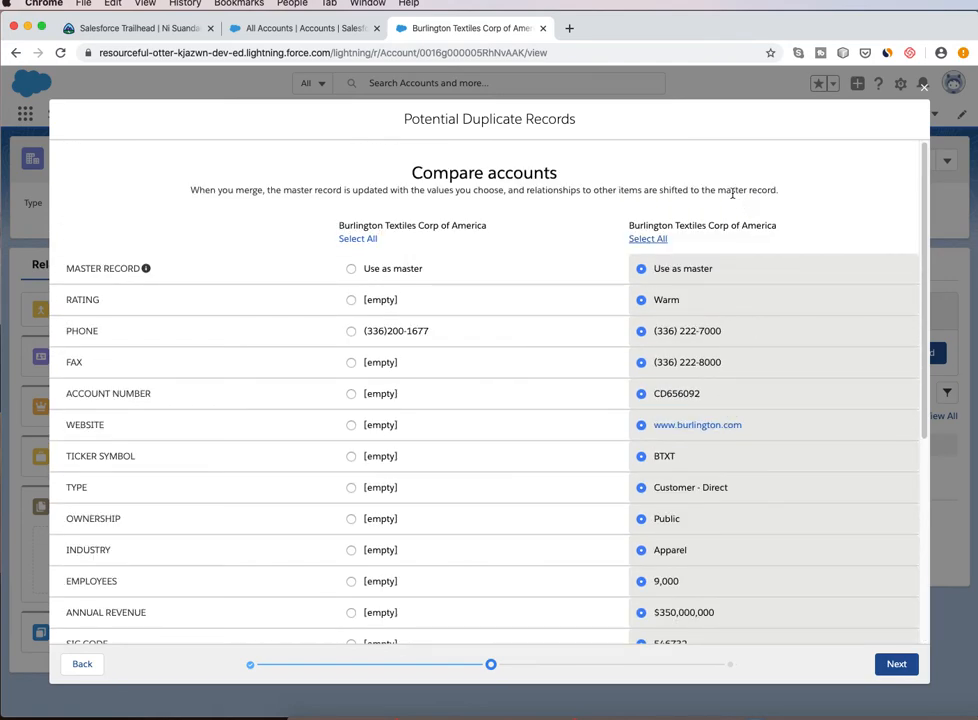
{"action": "scroll", "coordinate": [829, 620], "scroll_direction": "down", "scroll_amount": 1}
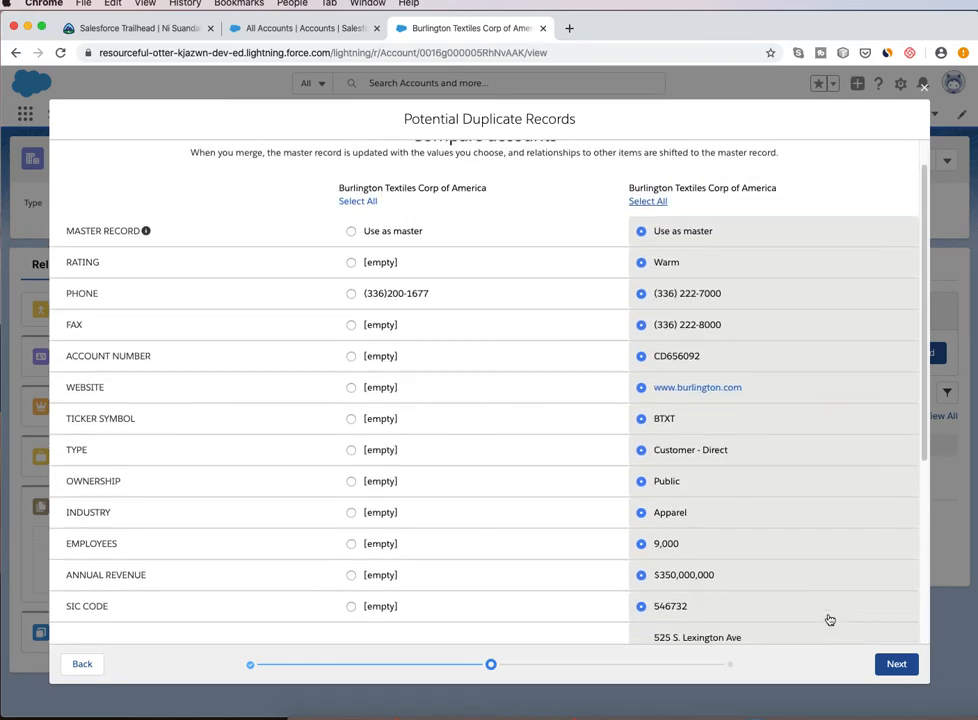
{"action": "scroll", "coordinate": [829, 620], "scroll_direction": "down", "scroll_amount": 5}
{"action": "scroll", "coordinate": [800, 607], "scroll_direction": "up", "scroll_amount": 7}
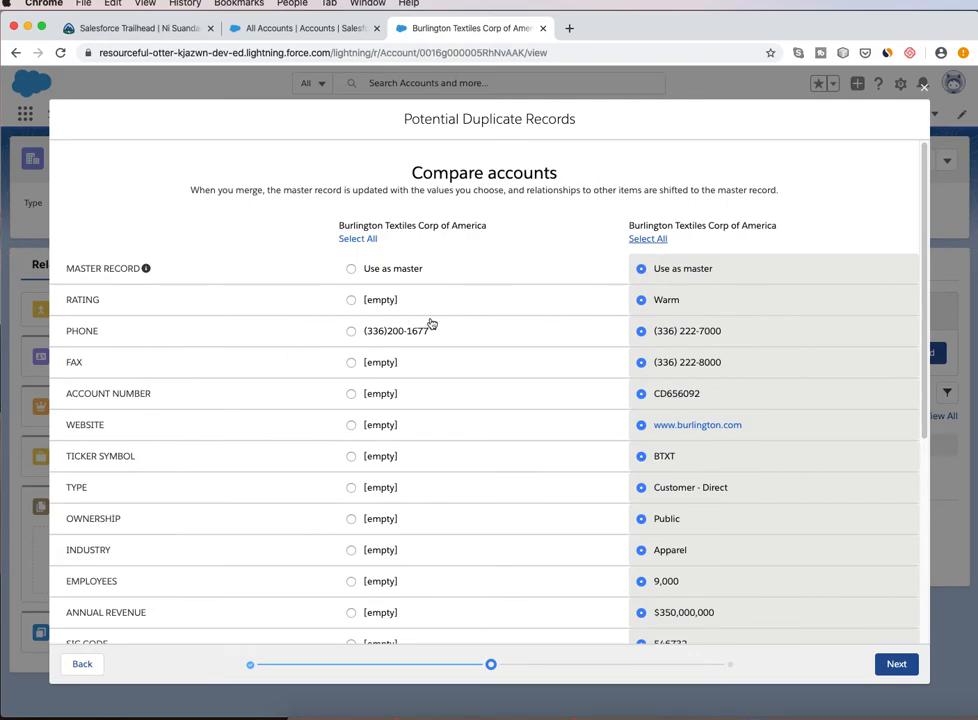
Try keeping the phone number of the mostly empty account, and restore the master record's phone number selection.
{"action": "left_click", "coordinate": [352, 332]}
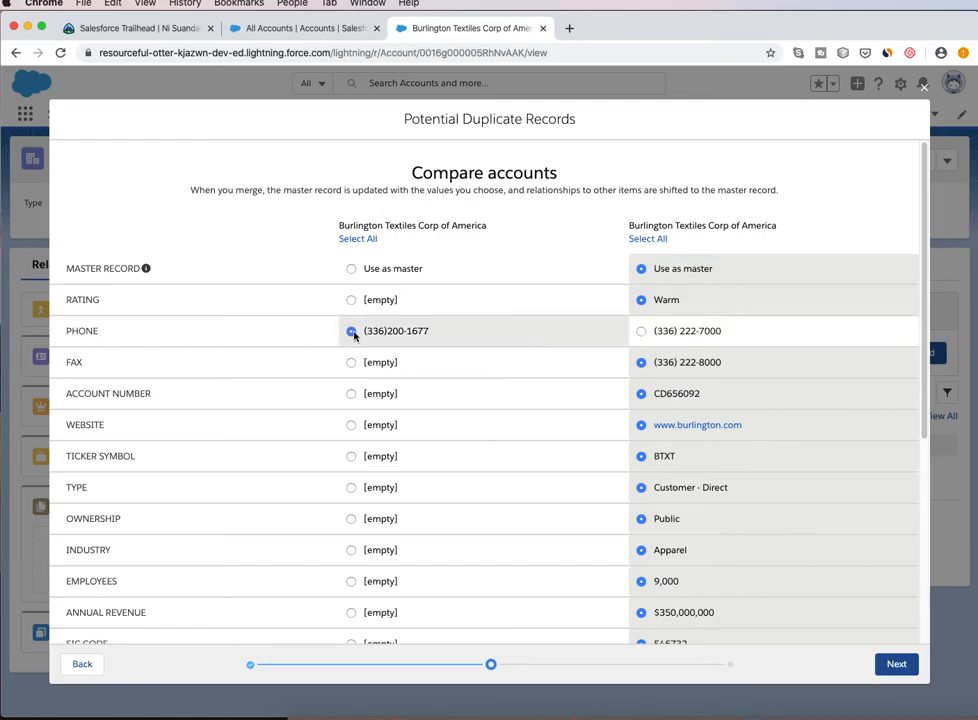
{"action": "scroll", "coordinate": [404, 467], "scroll_direction": "down", "scroll_amount": 2}
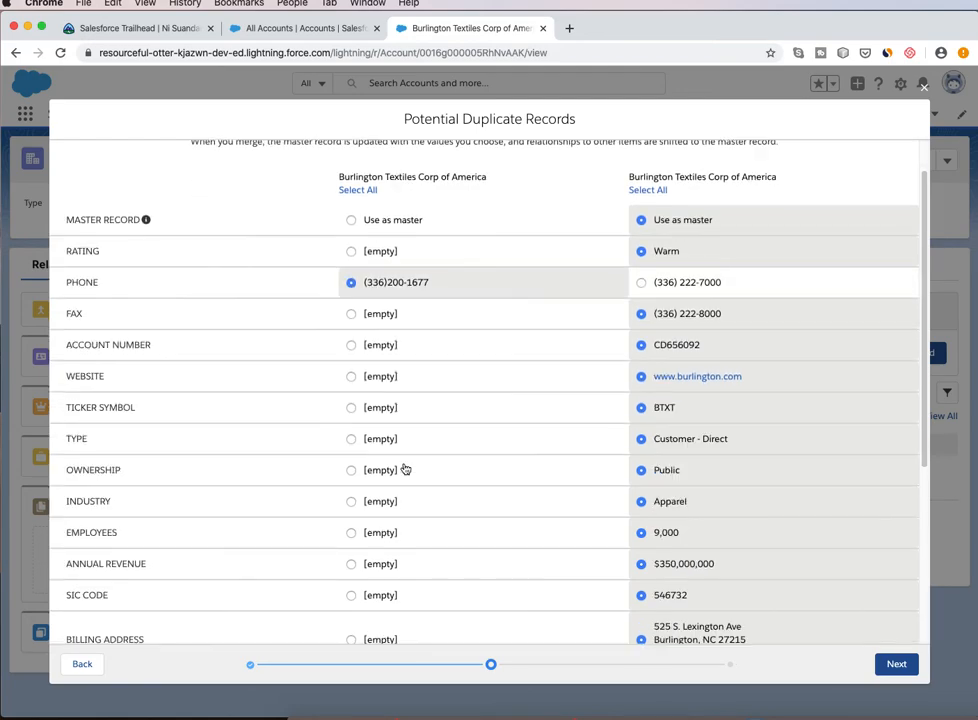
{"action": "left_click", "coordinate": [642, 283]}
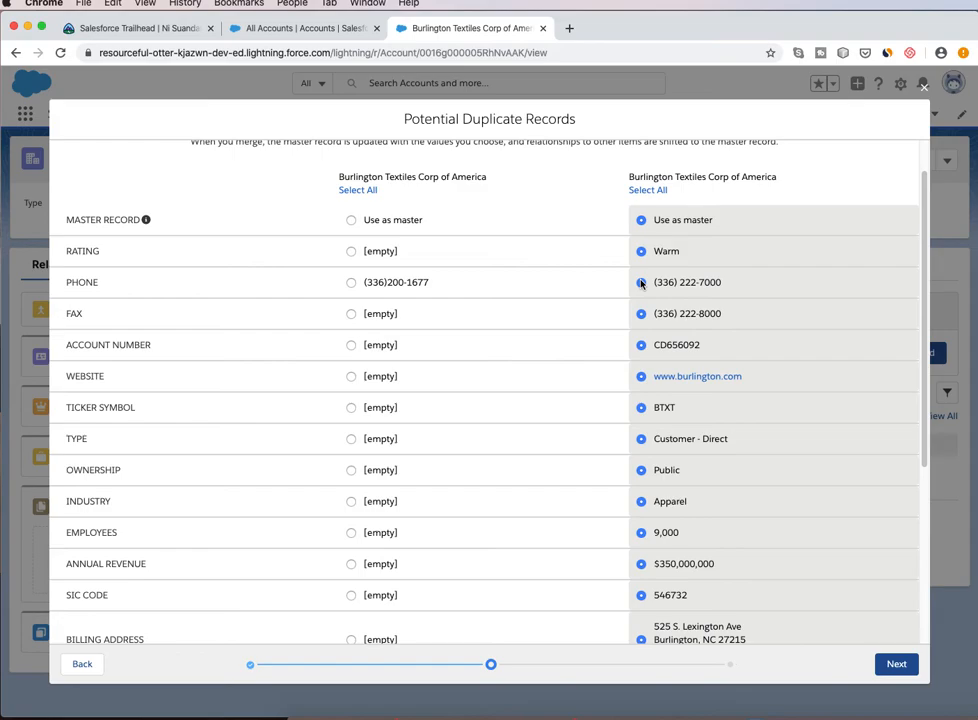
Review the selected master record values and merge the two Burlington Textiles Corp of America accounts, confirming the merge.
{"action": "scroll", "coordinate": [642, 320], "scroll_direction": "down", "scroll_amount": 3}
{"action": "scroll", "coordinate": [642, 322], "scroll_direction": "up", "scroll_amount": 4}
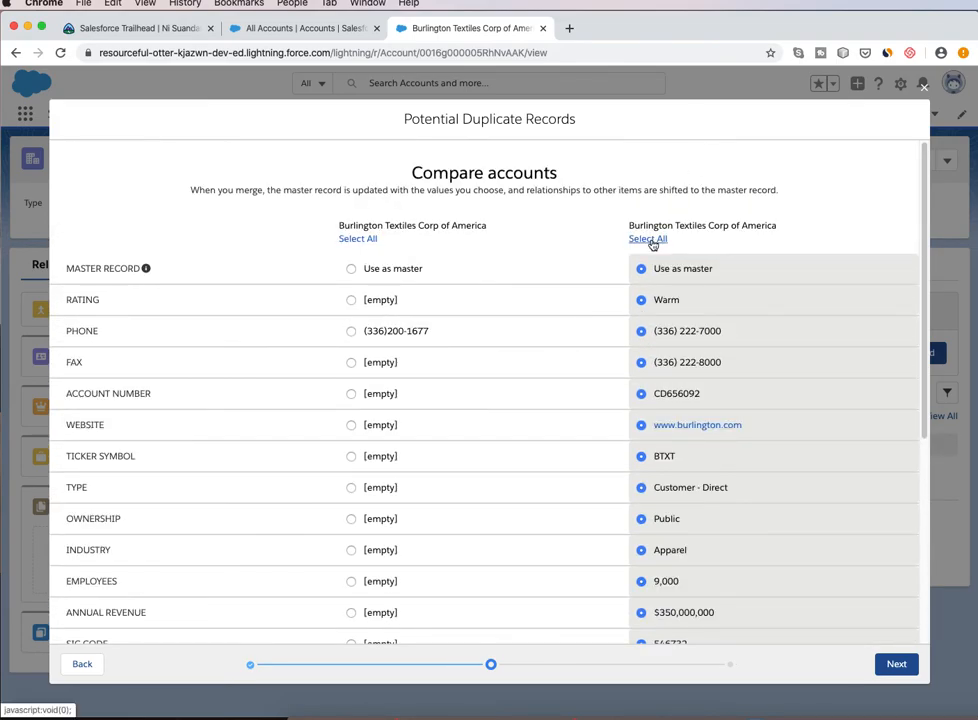
{"action": "scroll", "coordinate": [720, 356], "scroll_direction": "down", "scroll_amount": 4}
{"action": "scroll", "coordinate": [720, 350], "scroll_direction": "up", "scroll_amount": 4}
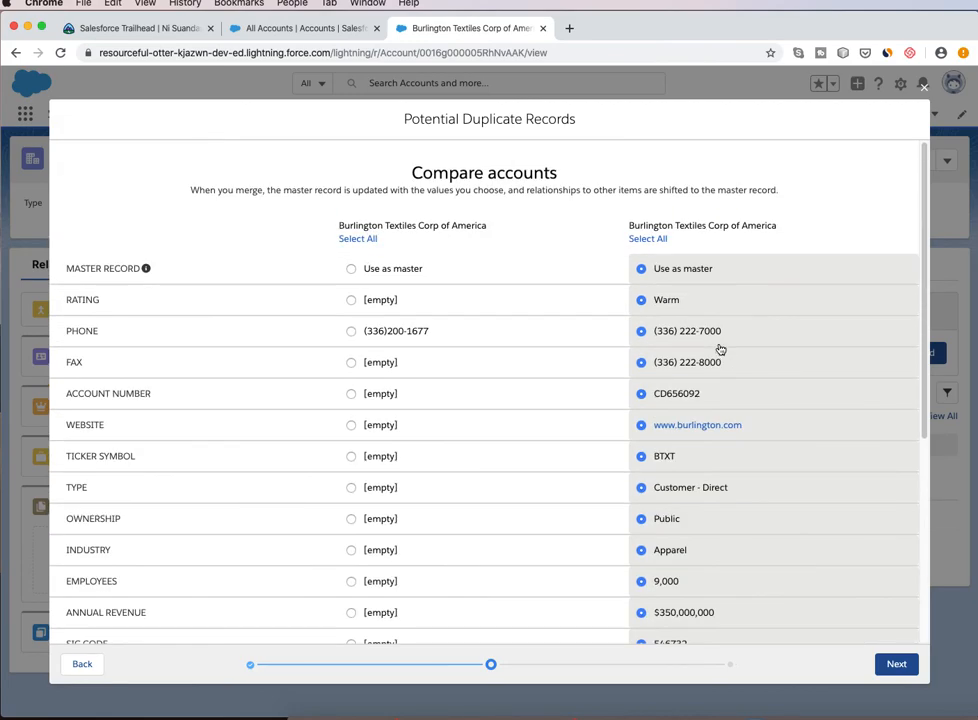
{"action": "scroll", "coordinate": [740, 505], "scroll_direction": "down", "scroll_amount": 5}
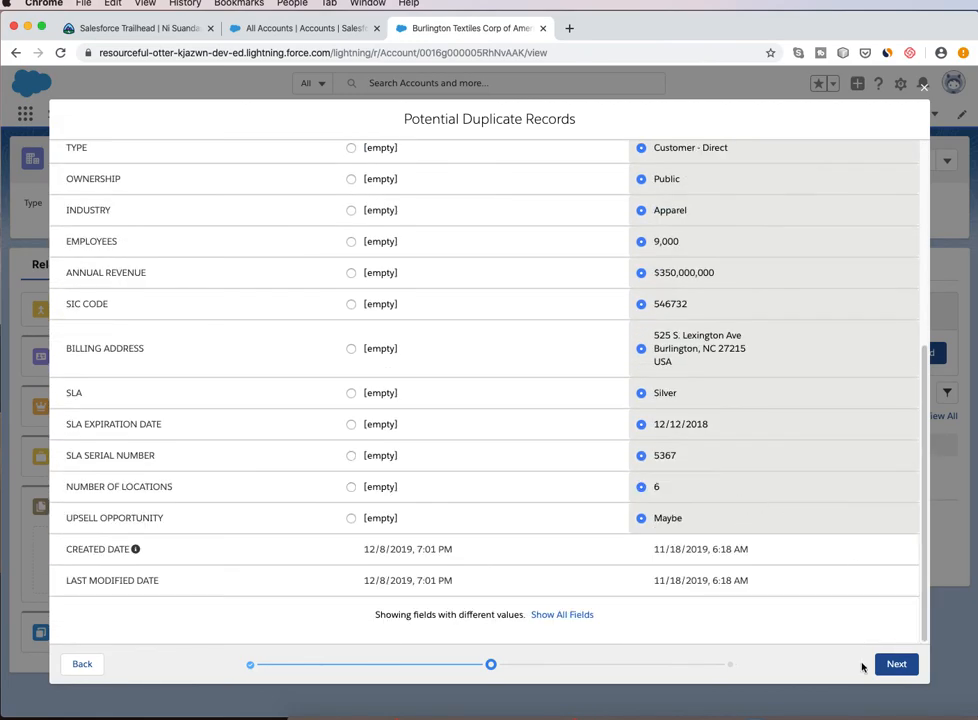
{"action": "left_click", "coordinate": [897, 666]}
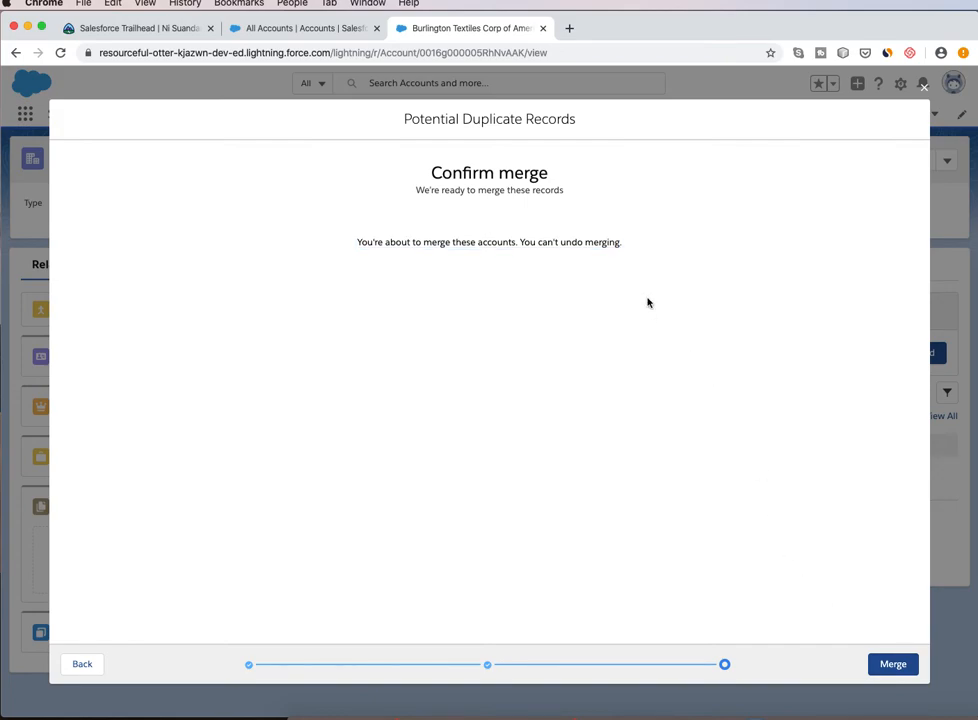
{"action": "left_click", "coordinate": [886, 668]}
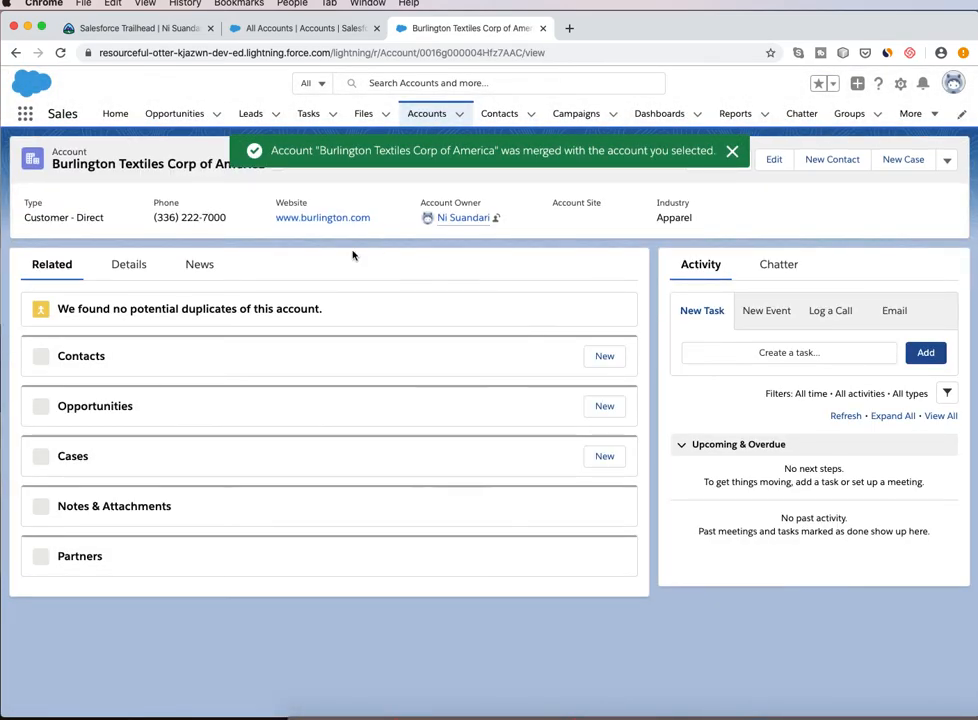
Open the All Accounts list view to check for remaining Burlington Textiles Corp of America duplicates.
{"action": "left_click", "coordinate": [458, 118]}
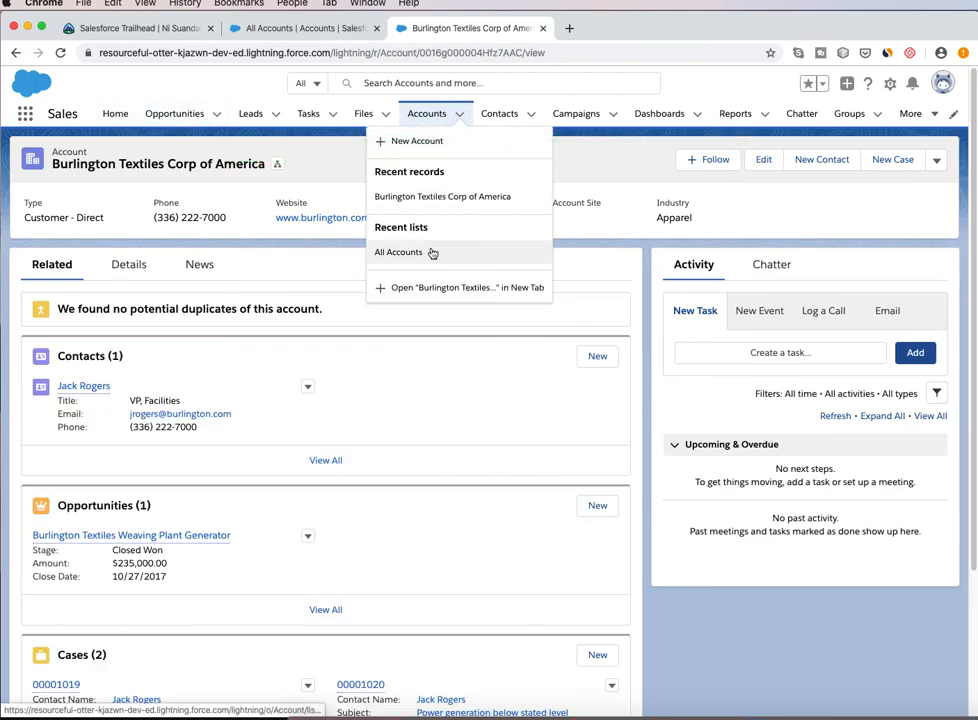
{"action": "left_click", "coordinate": [412, 256]}
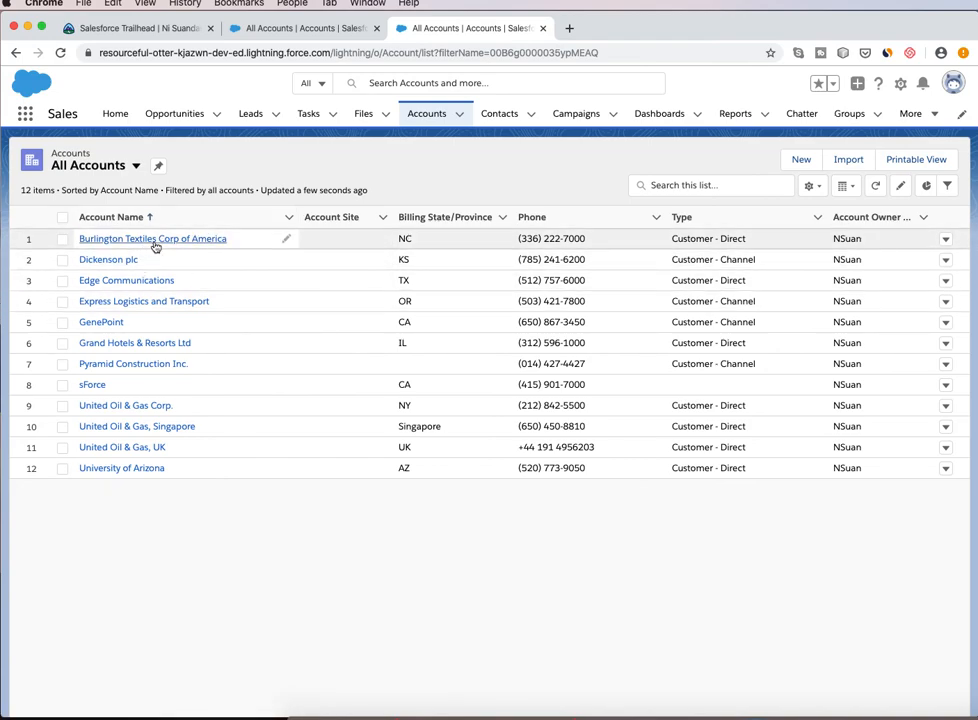
{"action": "left_click", "coordinate": [574, 168]}
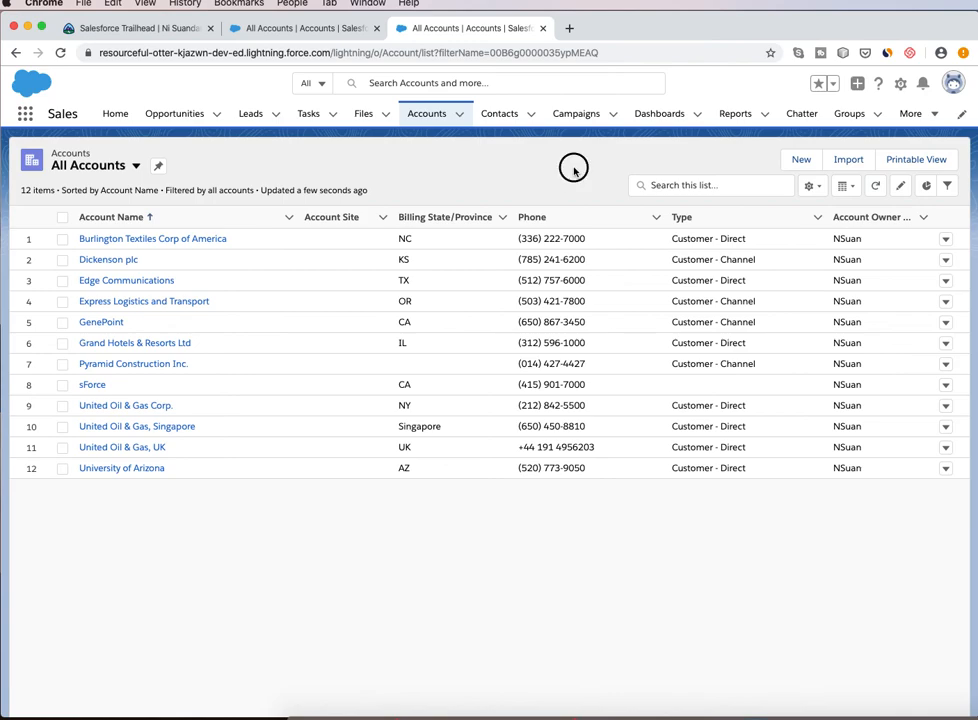